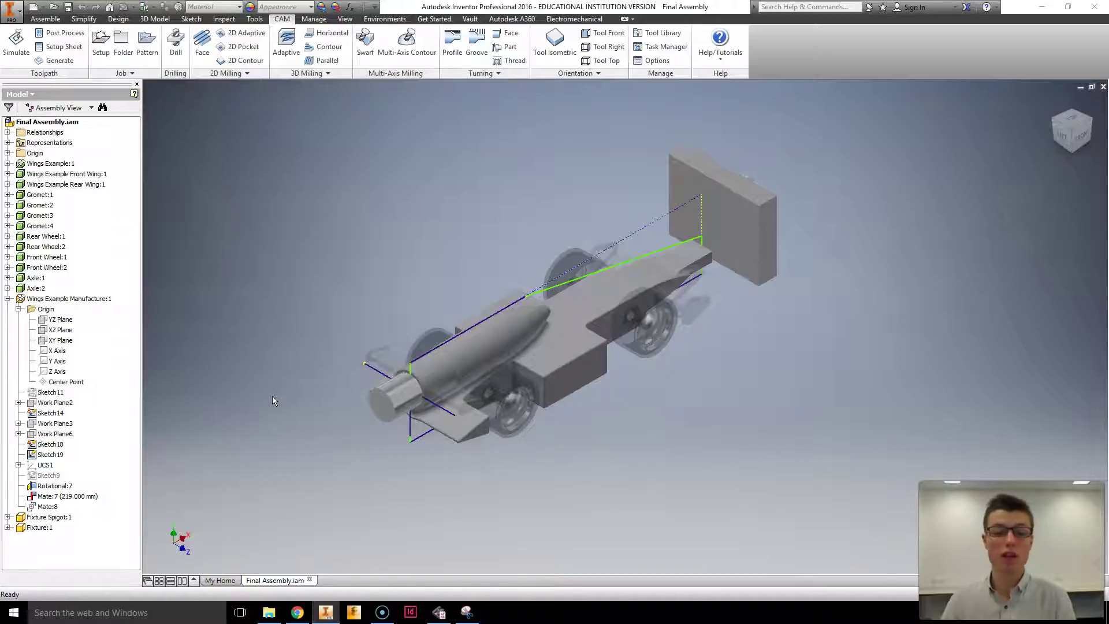
{"action": "left_click", "coordinate": [473, 368]}
{"action": "left_click", "coordinate": [116, 230]}
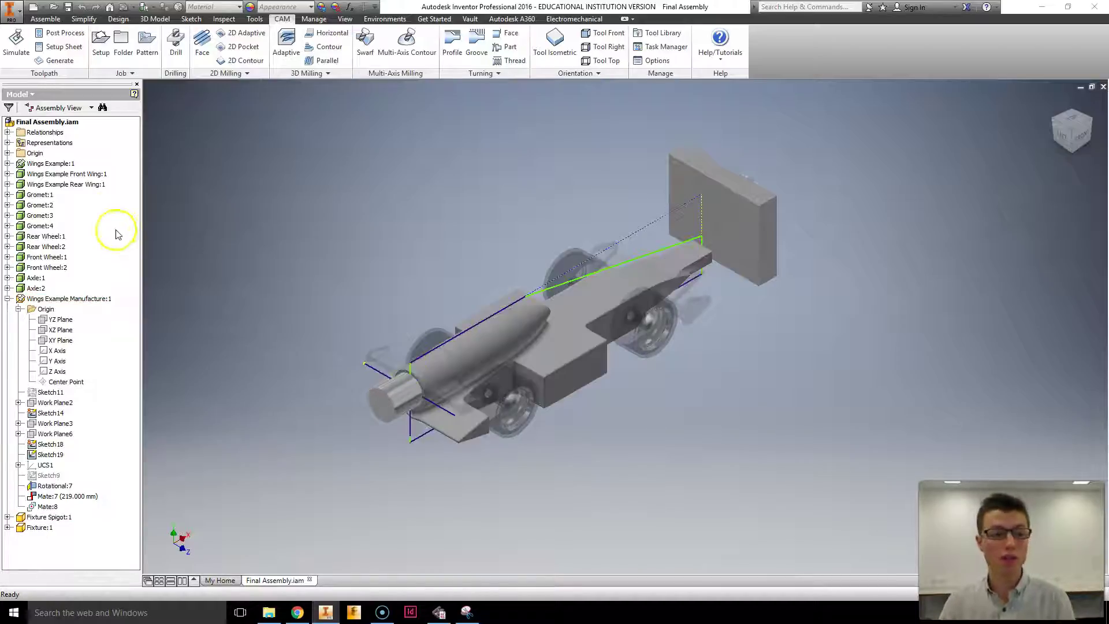
{"action": "left_click", "coordinate": [34, 152]}
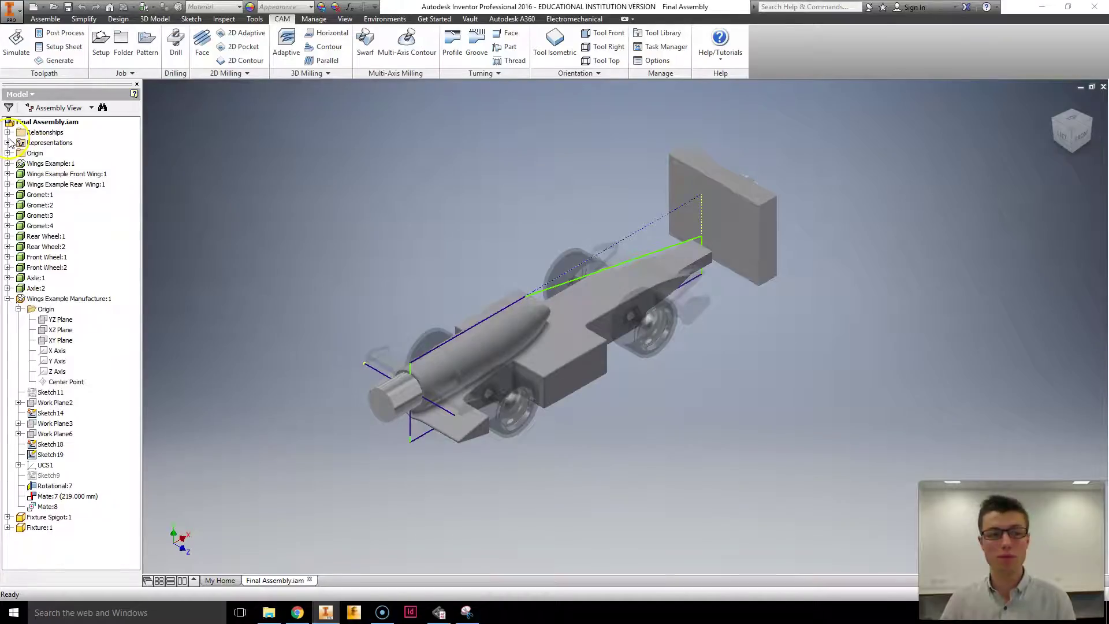
- Look through the Extremities, View1 and Default view representations of the assembly and return to the CAM representation
{"action": "left_click", "coordinate": [8, 143]}
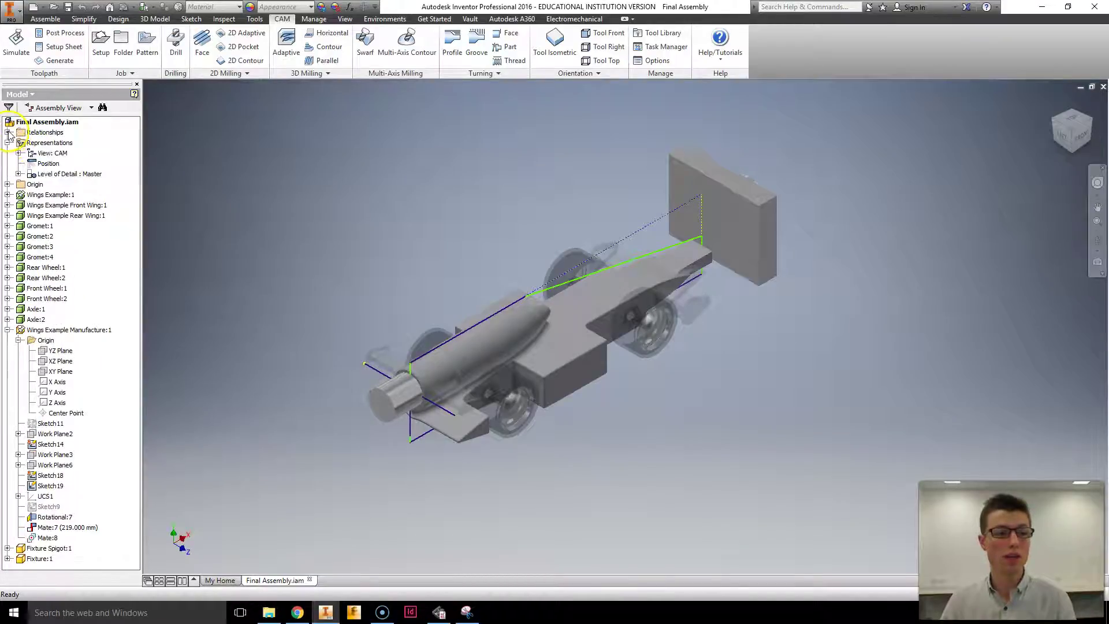
{"action": "left_click", "coordinate": [7, 132]}
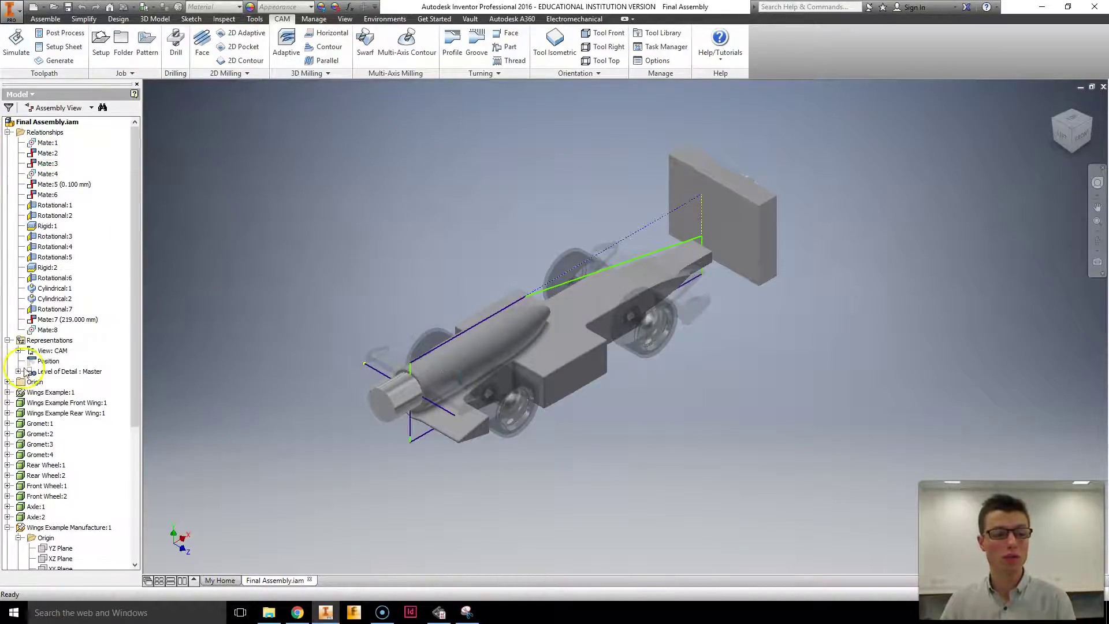
{"action": "left_click", "coordinate": [18, 350]}
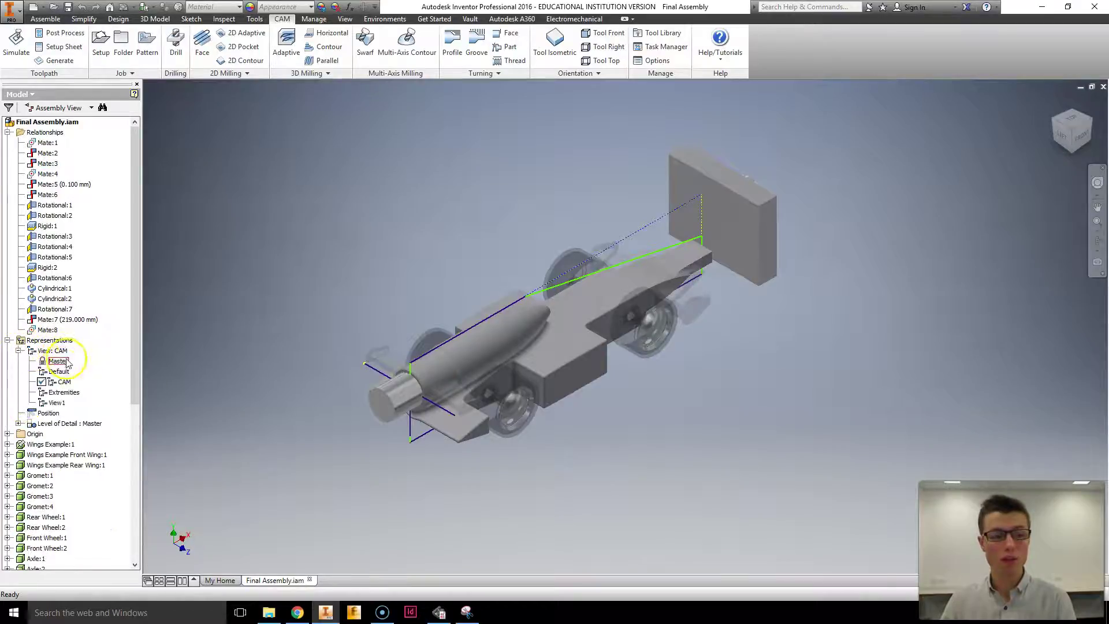
{"action": "double_click", "coordinate": [57, 392]}
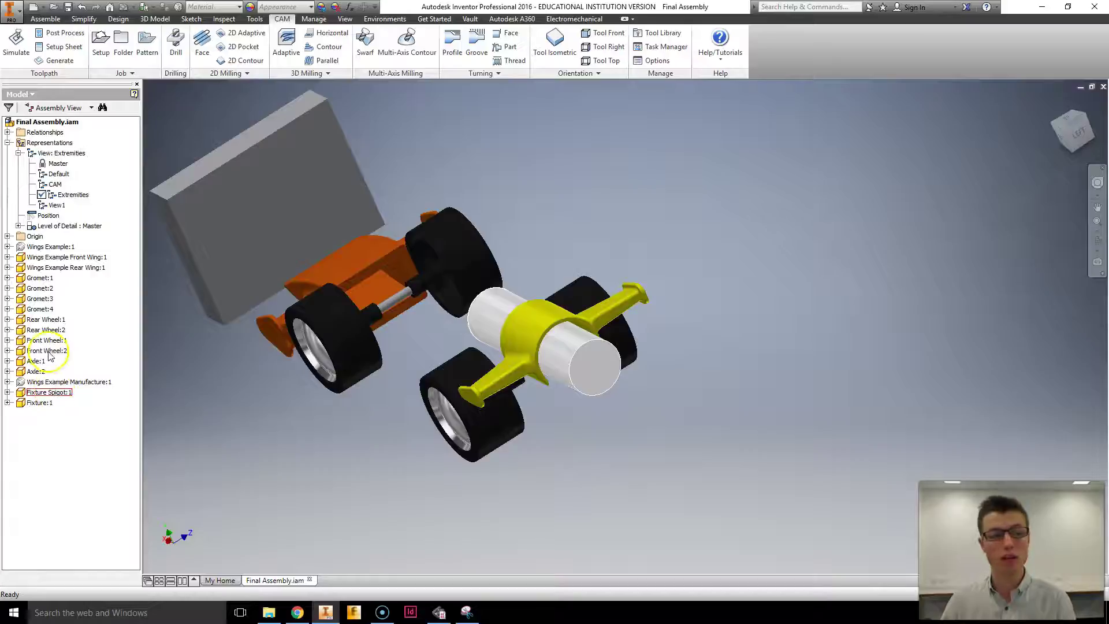
{"action": "double_click", "coordinate": [56, 205]}
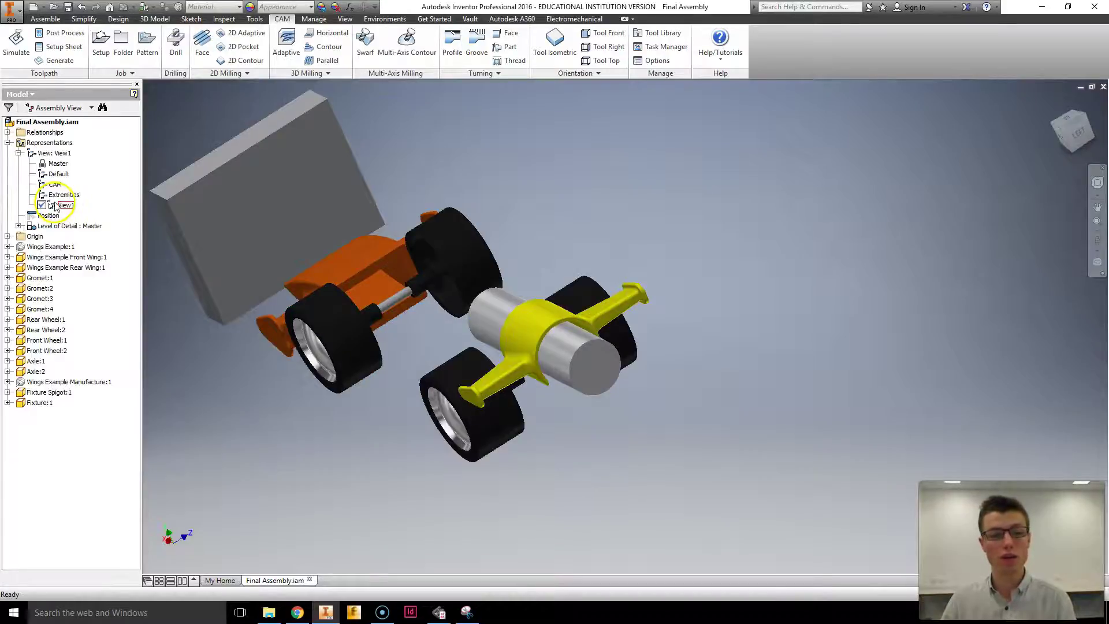
{"action": "double_click", "coordinate": [58, 174]}
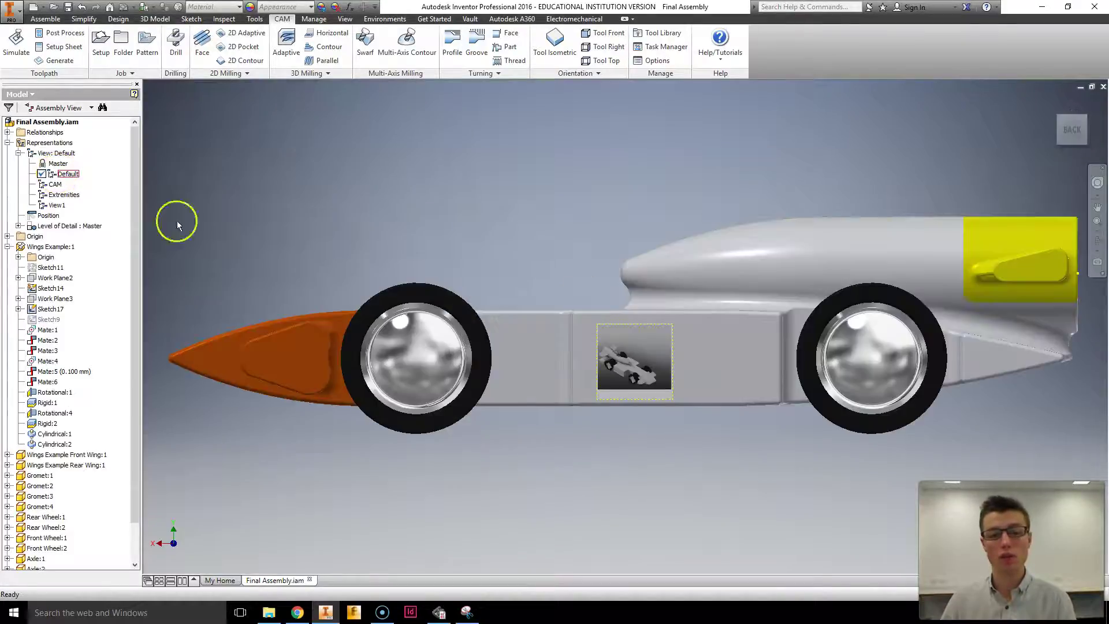
{"action": "left_click", "coordinate": [1058, 124]}
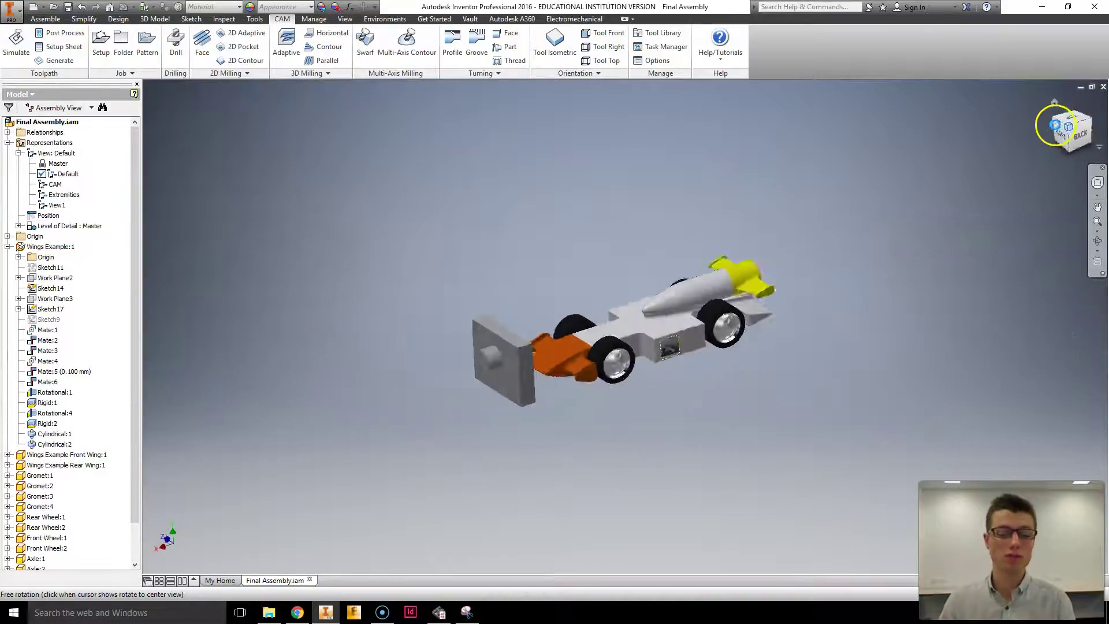
{"action": "double_click", "coordinate": [55, 185]}
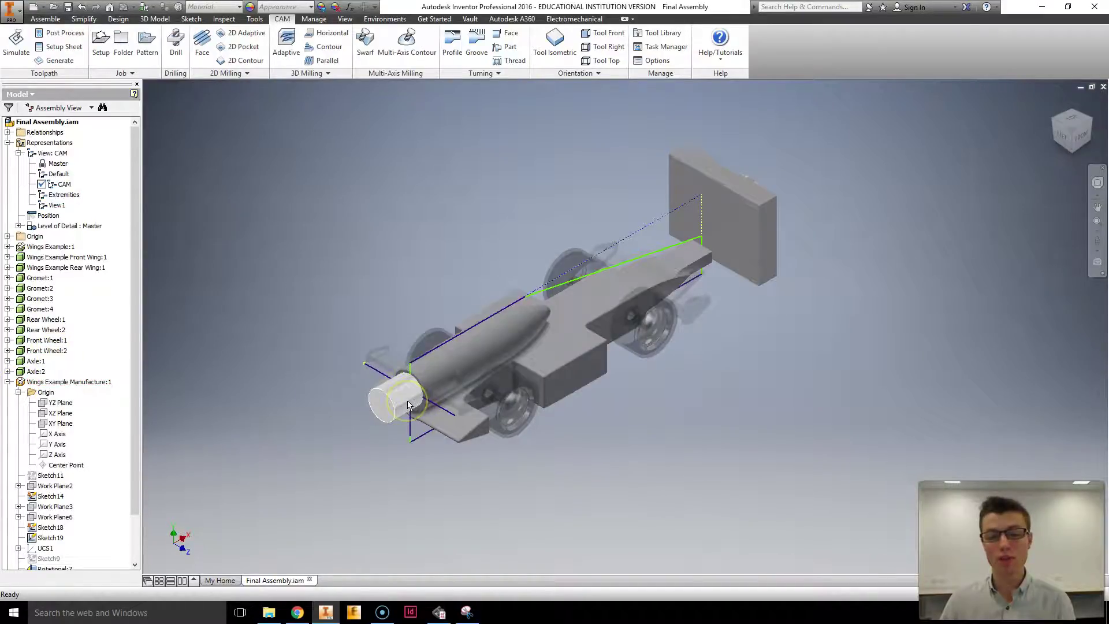
- Examine the fixture spigot, the car body for manufacture and the rear fixture block, including their alignment from the front
{"action": "left_click", "coordinate": [425, 398]}
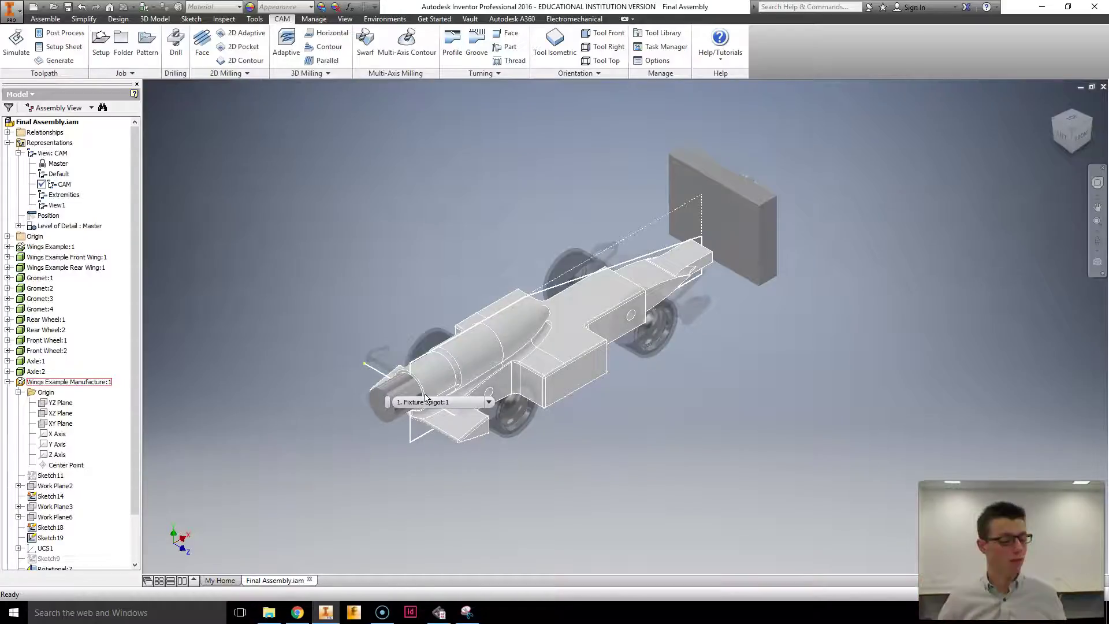
{"action": "left_click", "coordinate": [408, 317]}
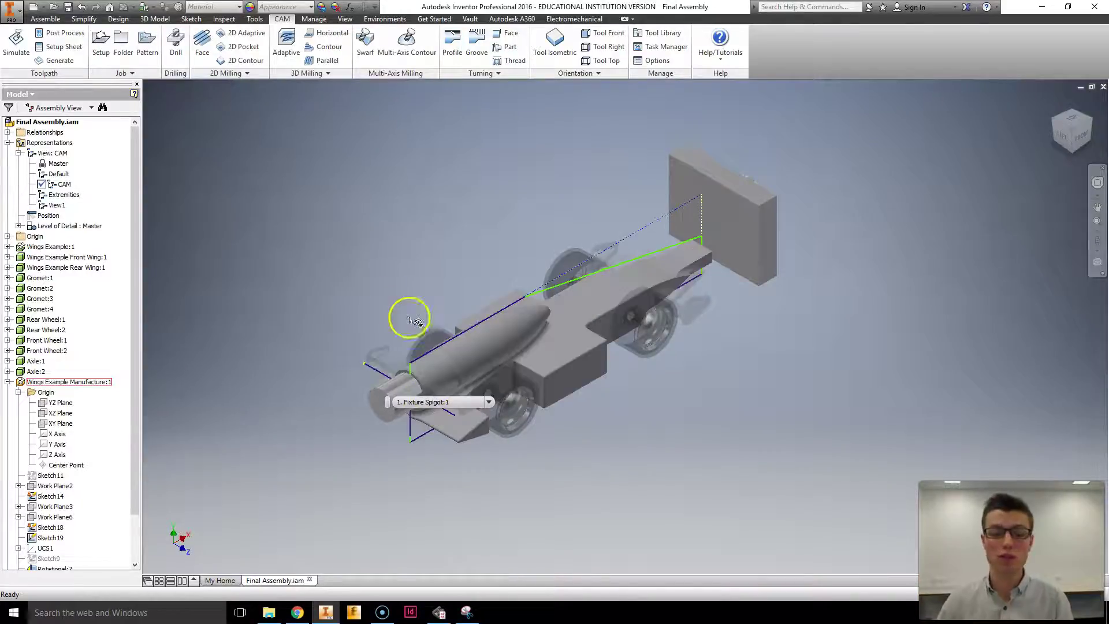
{"action": "left_click", "coordinate": [709, 241]}
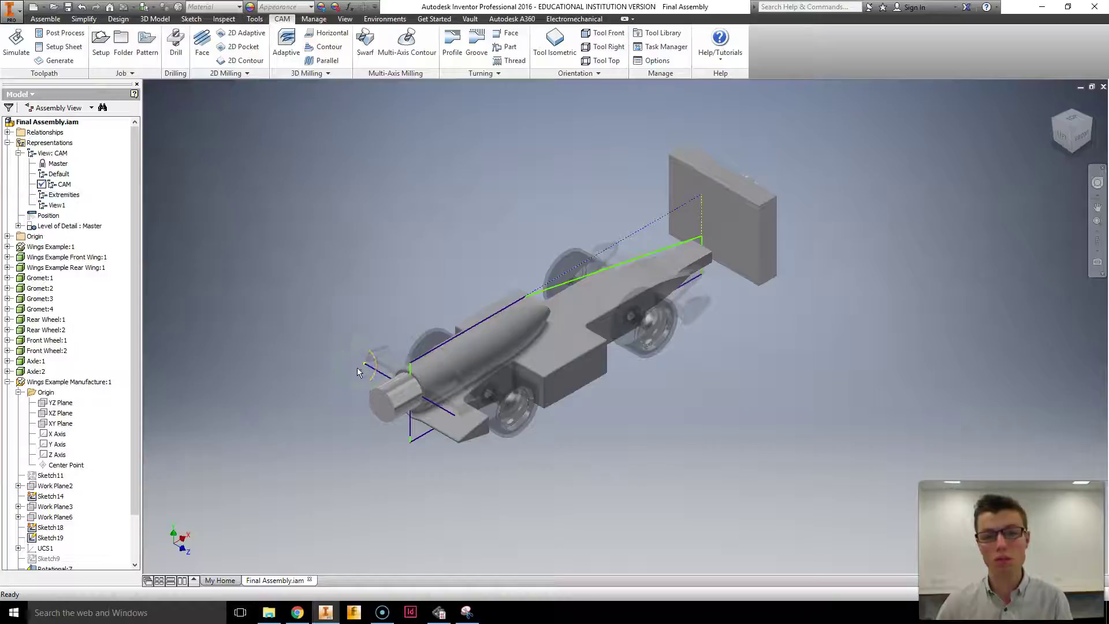
{"action": "left_click", "coordinate": [424, 407]}
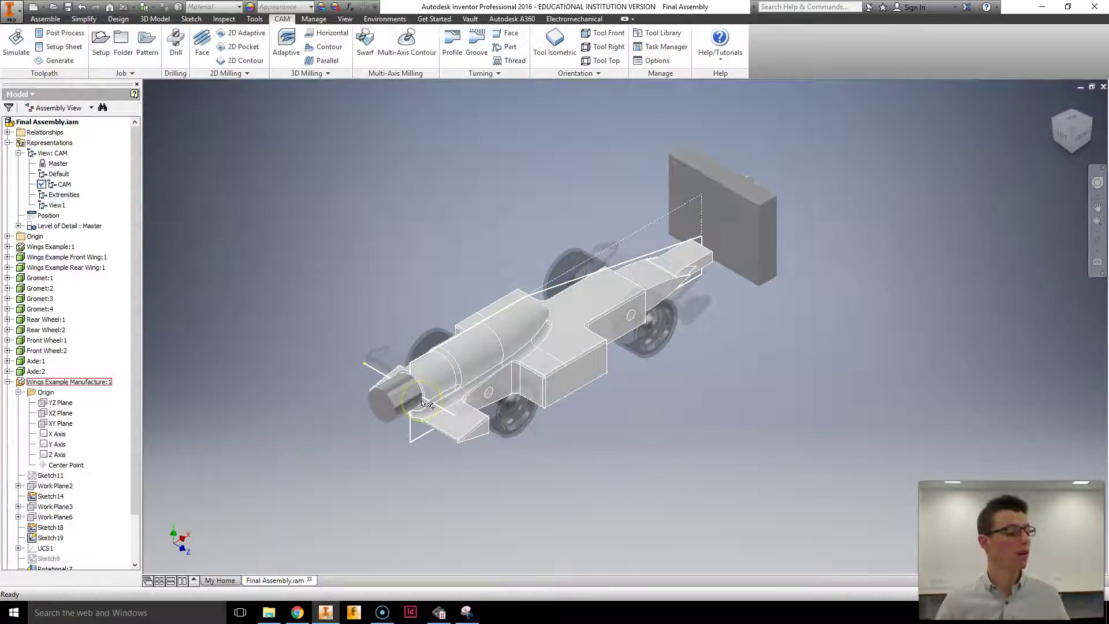
{"action": "mouse_move", "coordinate": [423, 405]}
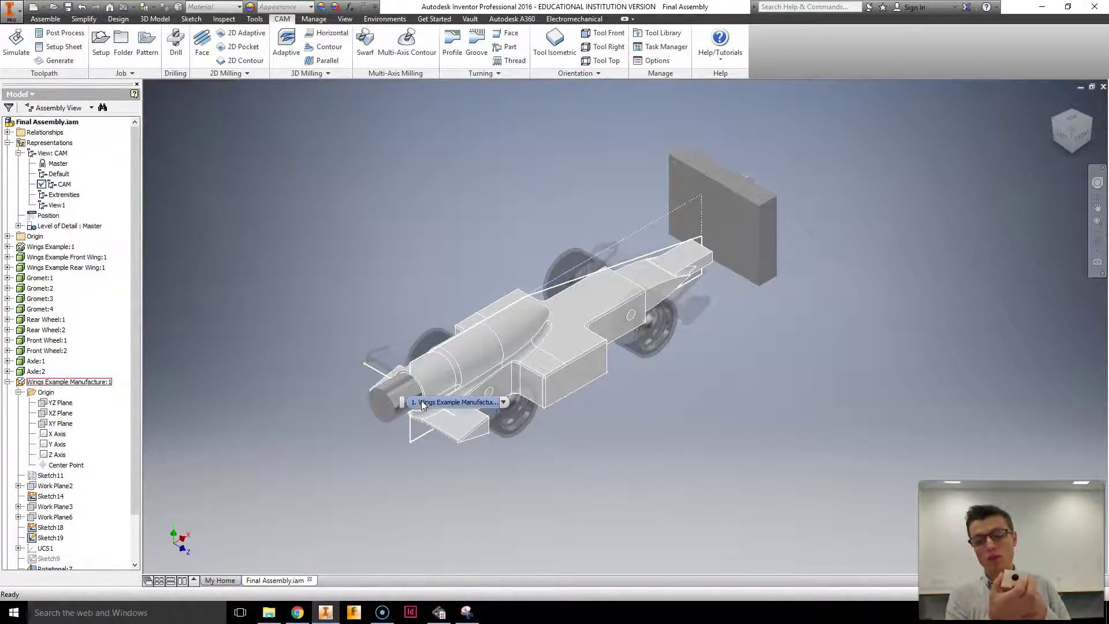
{"action": "left_click", "coordinate": [408, 438]}
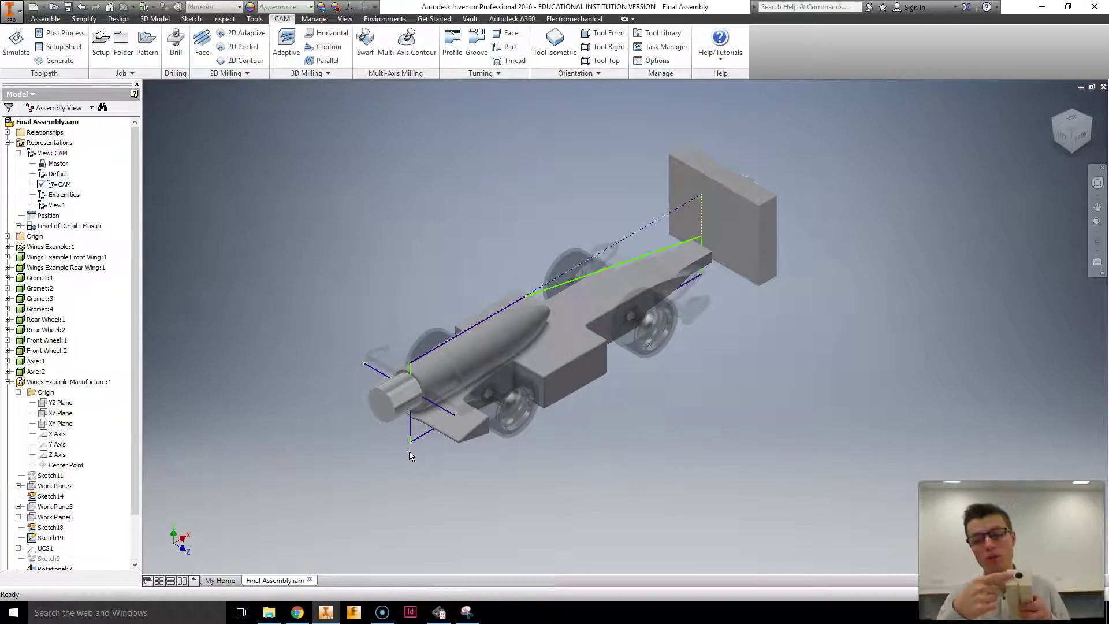
{"action": "left_click", "coordinate": [445, 441]}
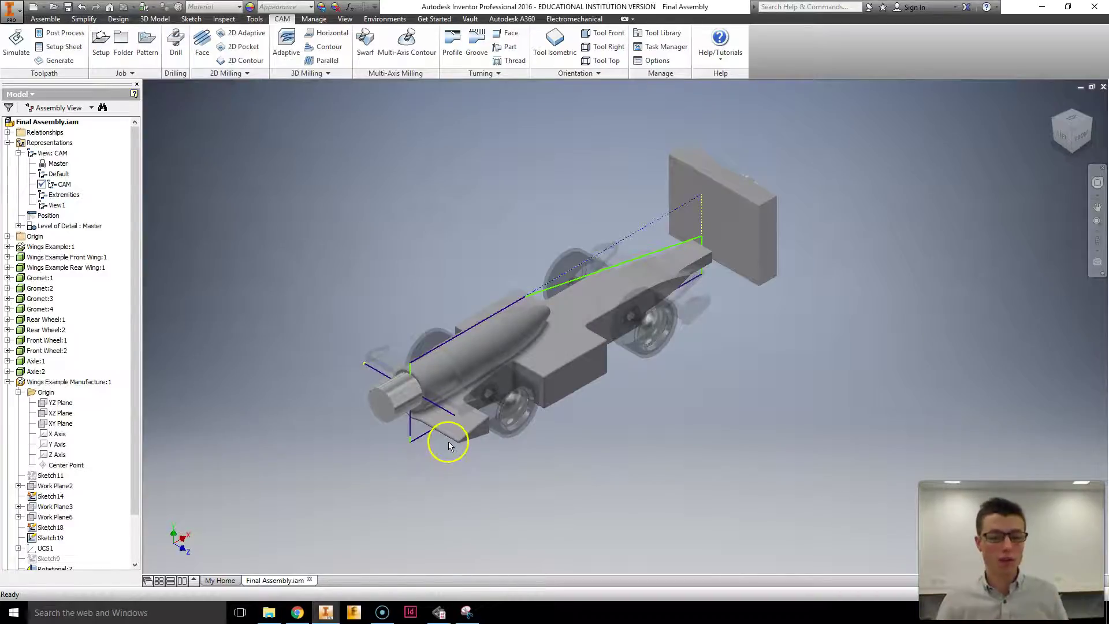
{"action": "left_click", "coordinate": [741, 255]}
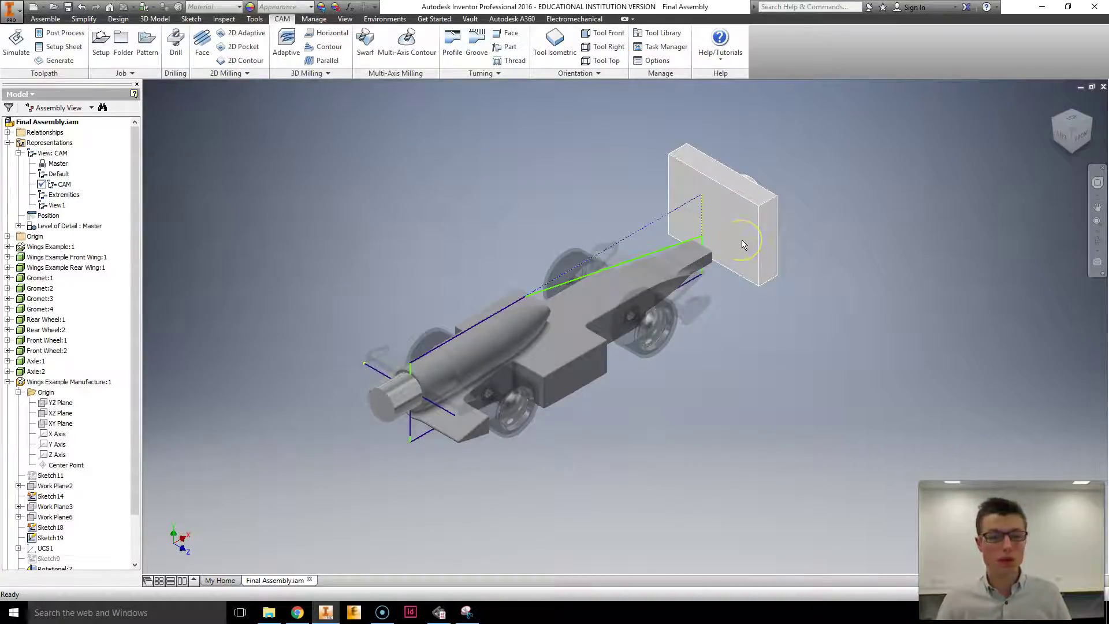
{"action": "left_click", "coordinate": [520, 296]}
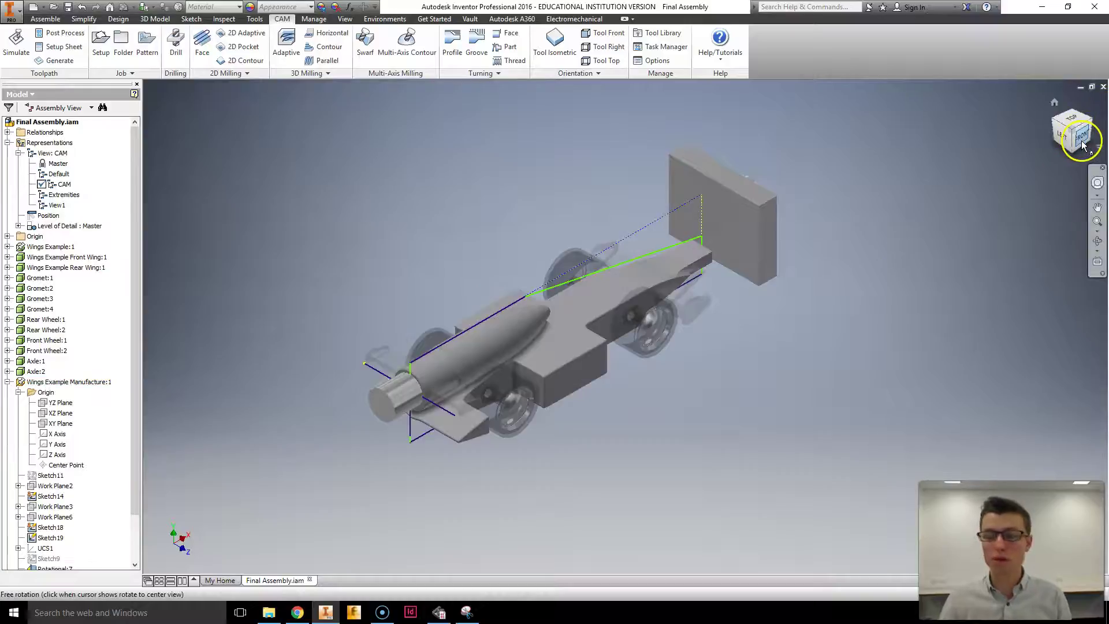
{"action": "middle_click_drag", "start_coordinate": [543, 297], "coordinate": [584, 295], "text": "shift"}
{"action": "key", "text": "F5"}
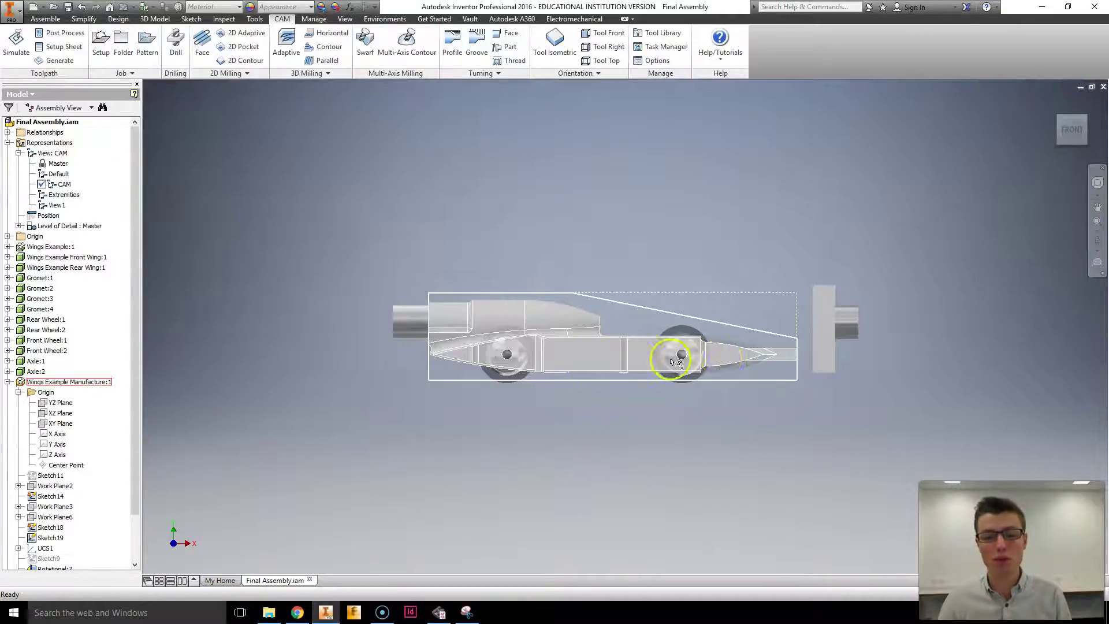
{"action": "scroll", "coordinate": [751, 359], "scroll_direction": "up", "scroll_amount": 3}
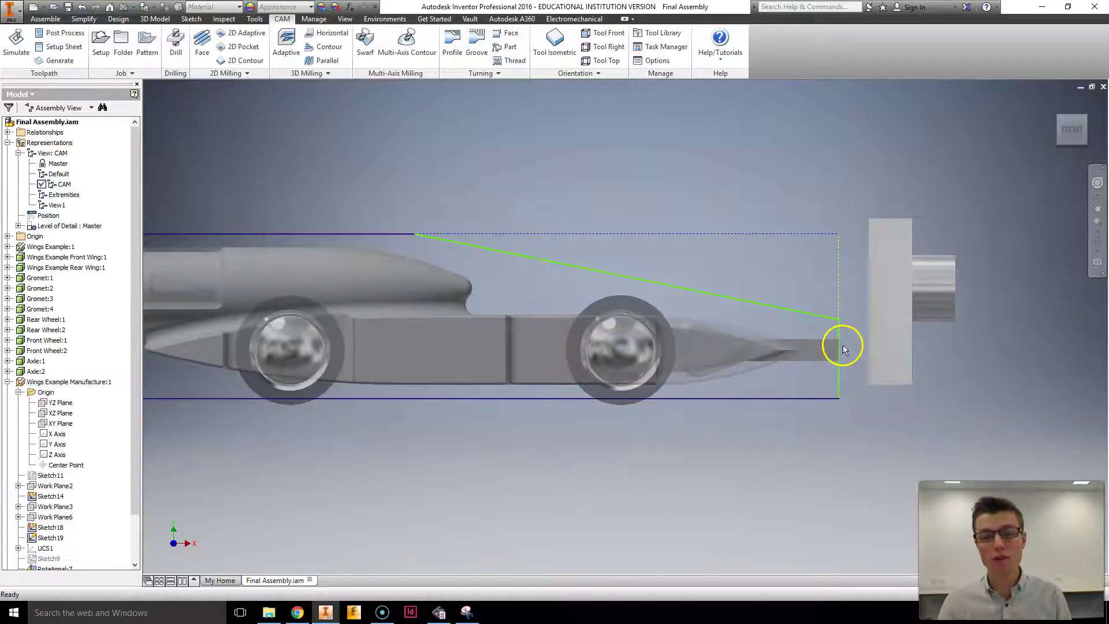
{"action": "scroll", "coordinate": [841, 342], "scroll_direction": "down", "scroll_amount": 2}
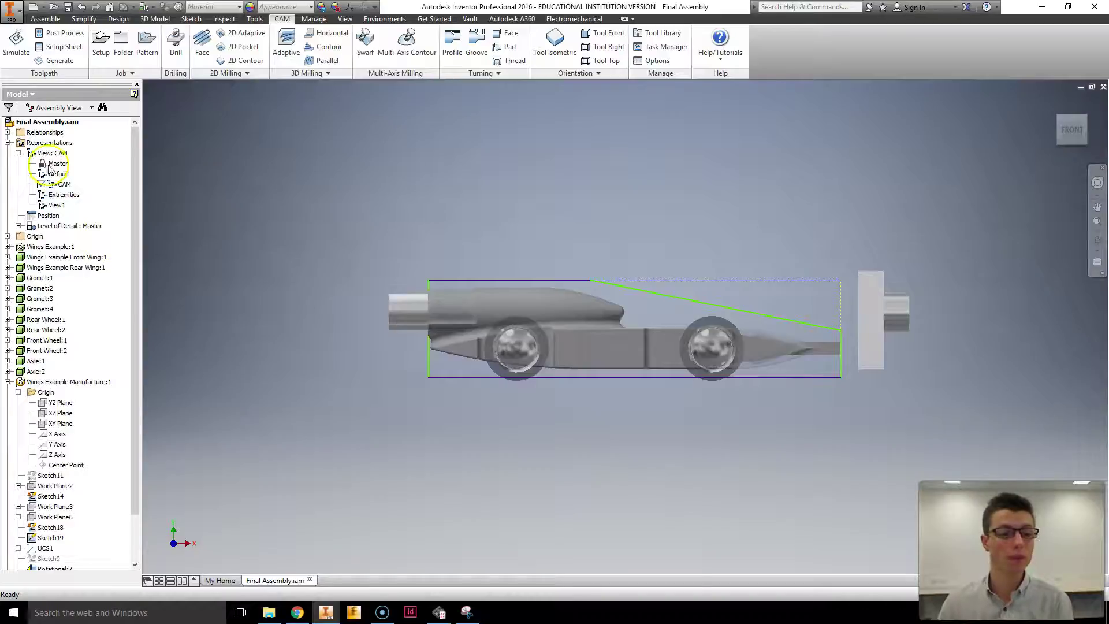
- Create a new assembly file from the Standard.iam template
{"action": "left_click", "coordinate": [32, 7]}
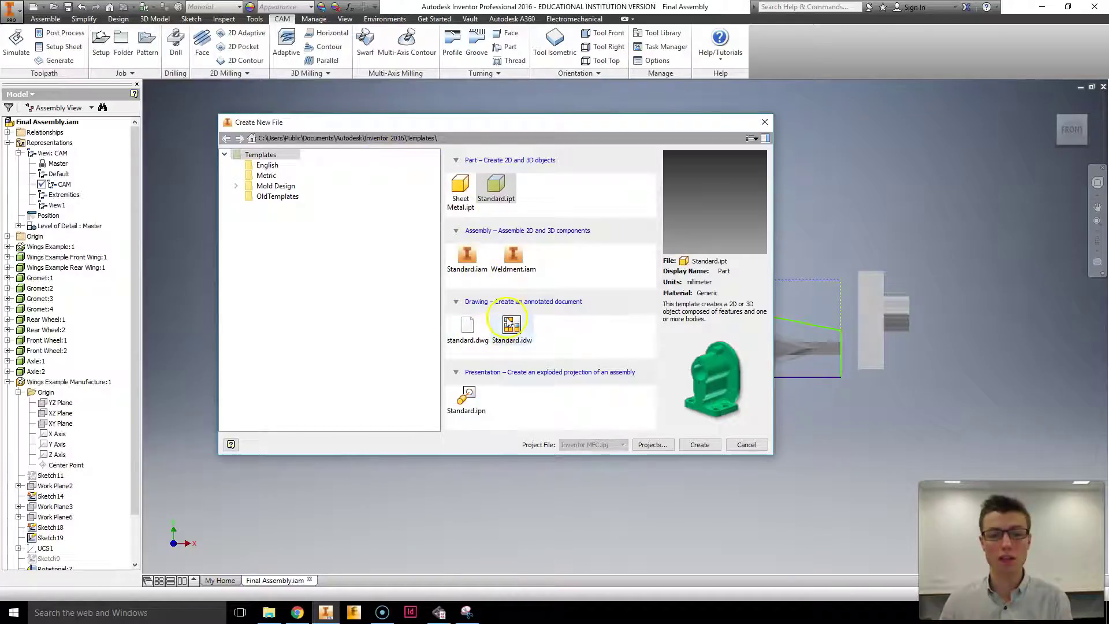
{"action": "left_click", "coordinate": [514, 259]}
{"action": "left_click", "coordinate": [471, 258]}
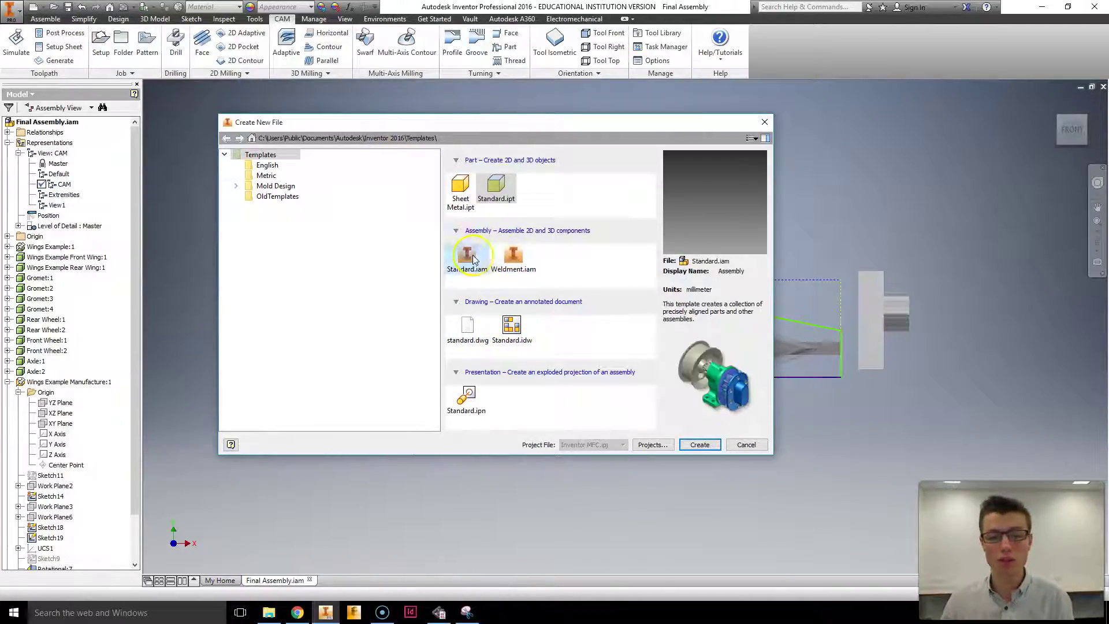
{"action": "left_click", "coordinate": [702, 447]}
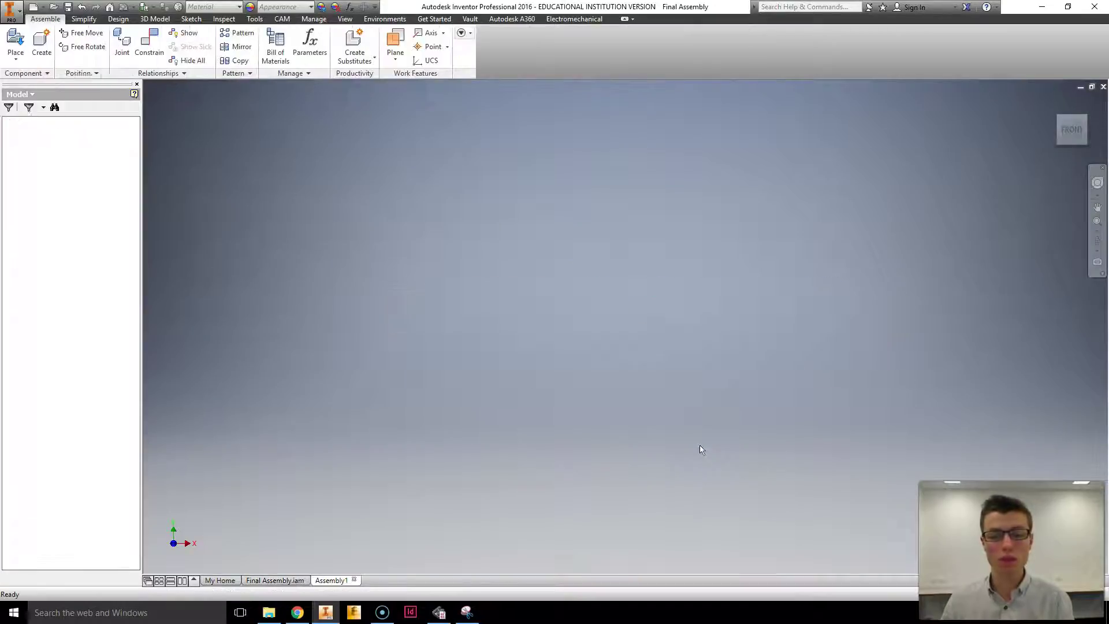
- Load the Wings Example Manufacture part from the Final Files folder as the component to place
{"action": "left_click", "coordinate": [16, 45]}
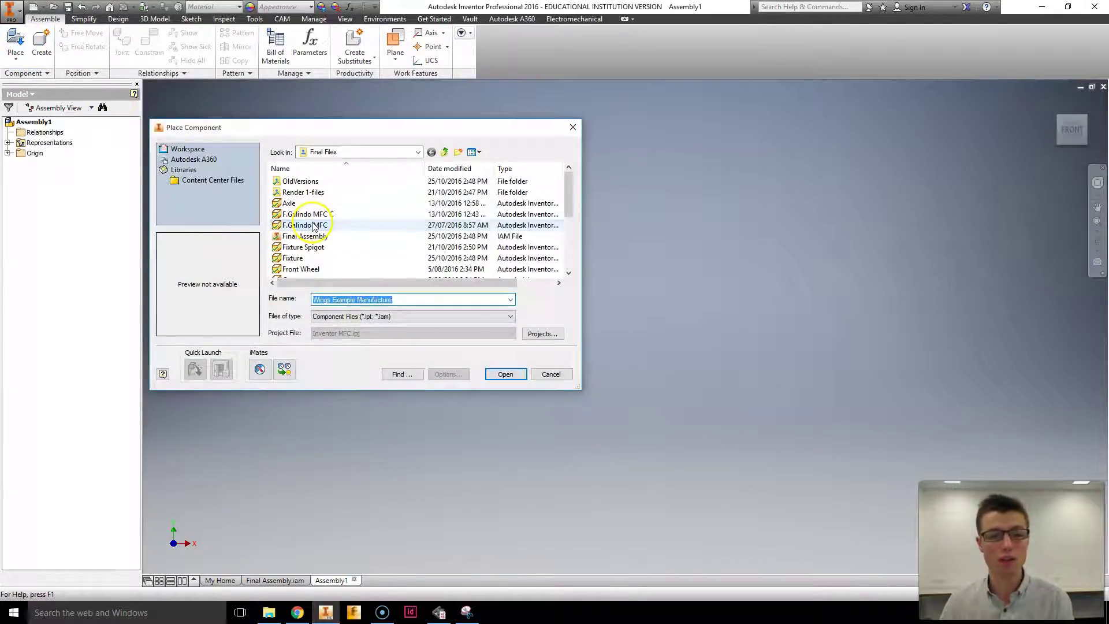
{"action": "left_click", "coordinate": [302, 225]}
{"action": "scroll", "coordinate": [302, 249], "scroll_direction": "down", "scroll_amount": 2}
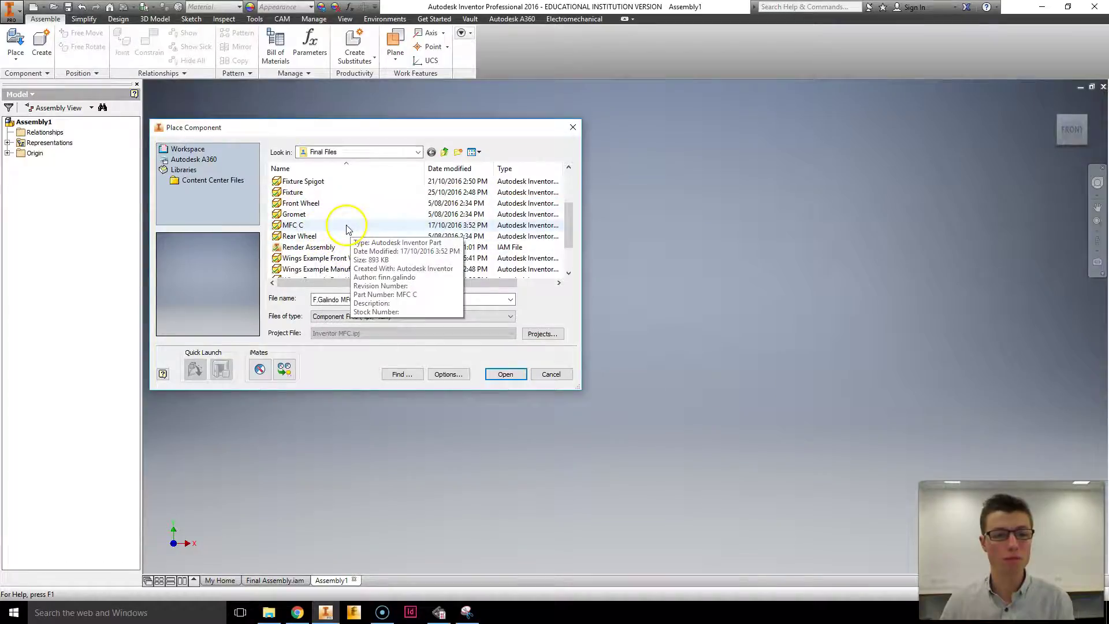
{"action": "scroll", "coordinate": [348, 226], "scroll_direction": "up", "scroll_amount": 1}
{"action": "scroll", "coordinate": [341, 219], "scroll_direction": "down", "scroll_amount": 2}
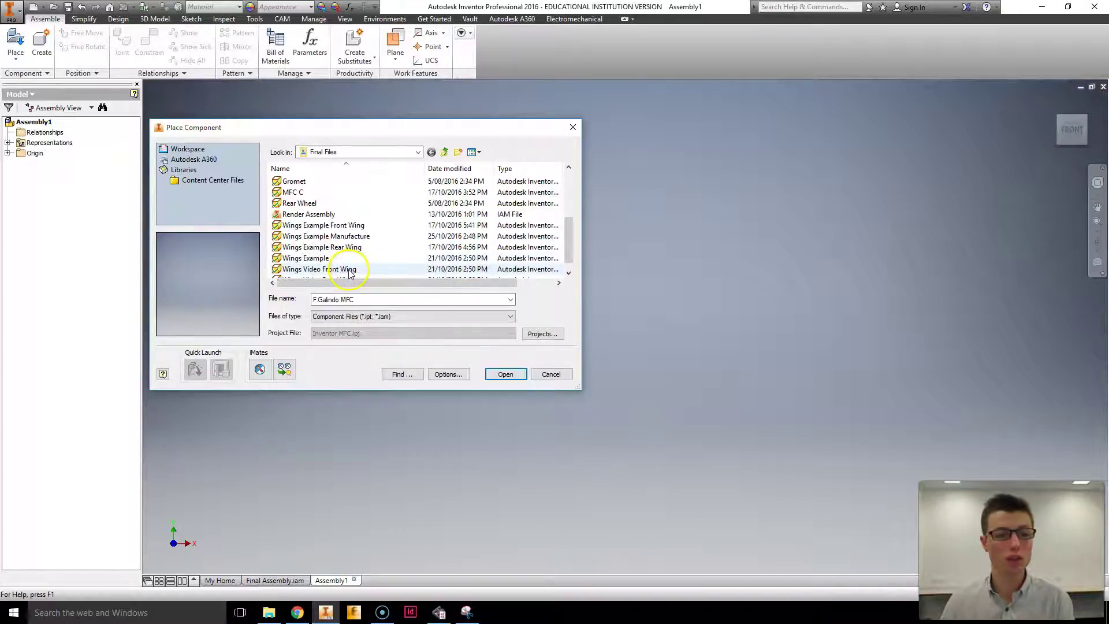
{"action": "scroll", "coordinate": [348, 272], "scroll_direction": "down", "scroll_amount": 1}
{"action": "left_click", "coordinate": [367, 226]}
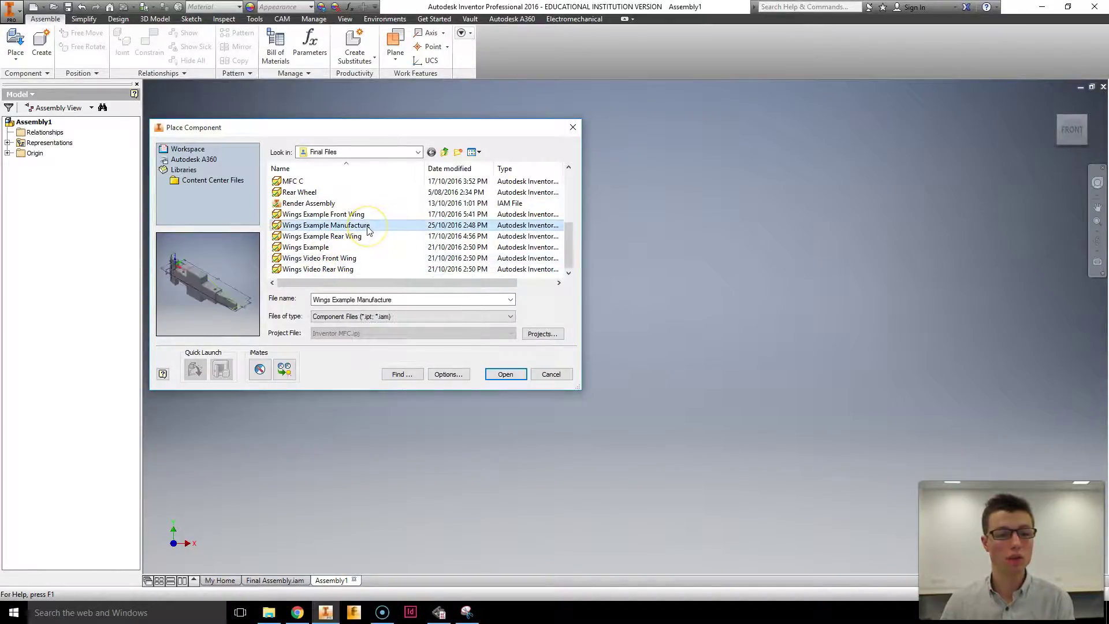
{"action": "left_click", "coordinate": [506, 374]}
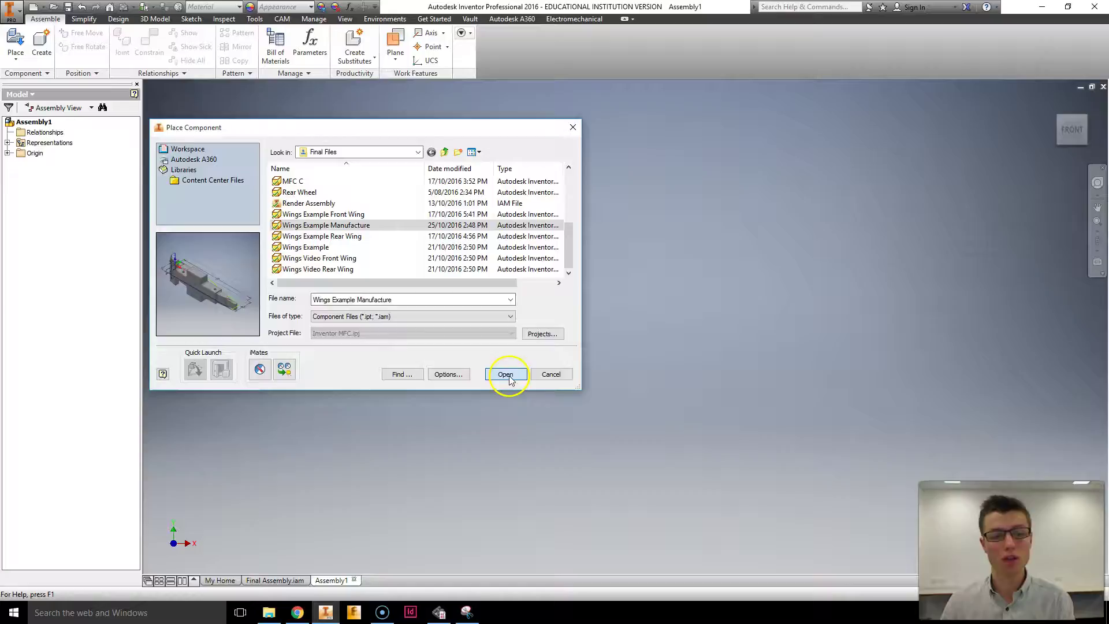
- Place one instance of the car body grounded at the assembly origin, finish placing, and view it from the front
{"action": "scroll", "coordinate": [589, 292], "scroll_direction": "down", "scroll_amount": 5}
{"action": "right_click", "coordinate": [591, 292]}
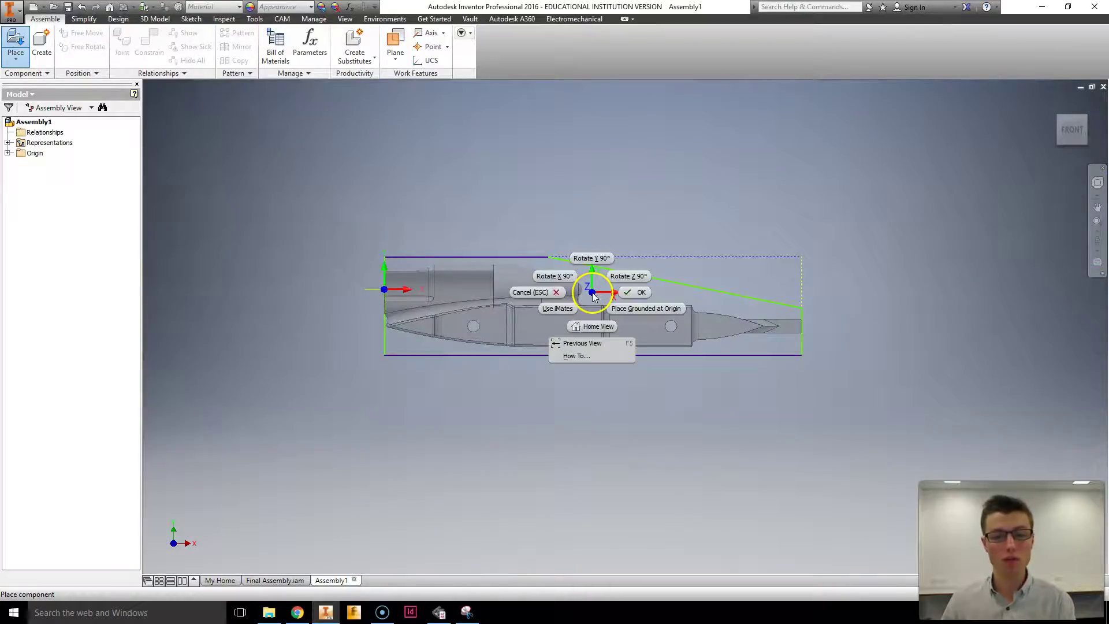
{"action": "left_click", "coordinate": [631, 306]}
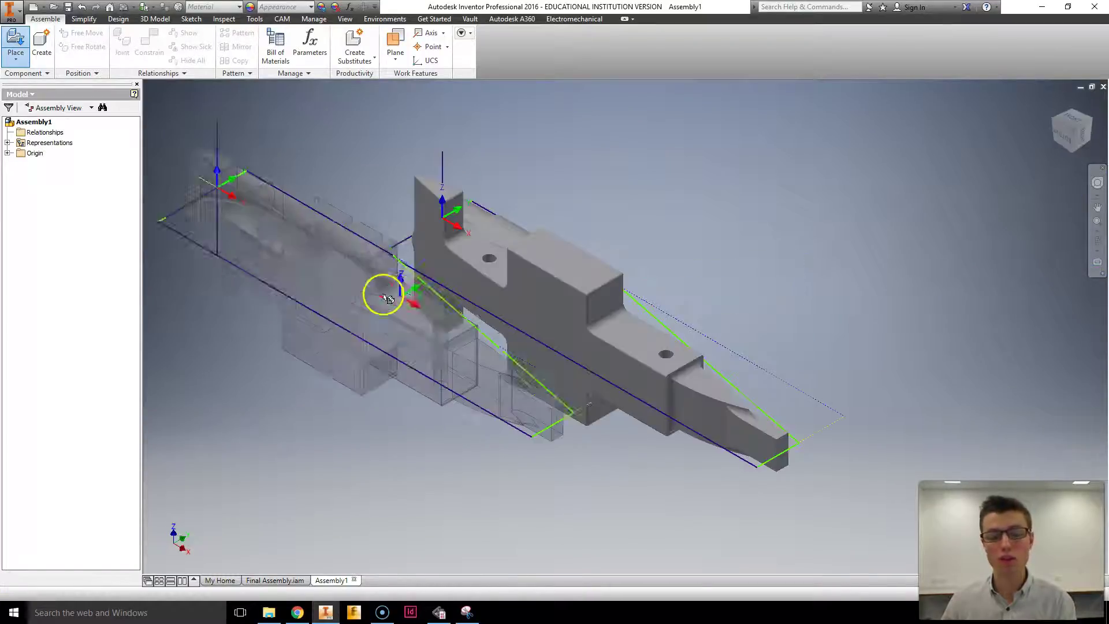
{"action": "right_click", "coordinate": [330, 297]}
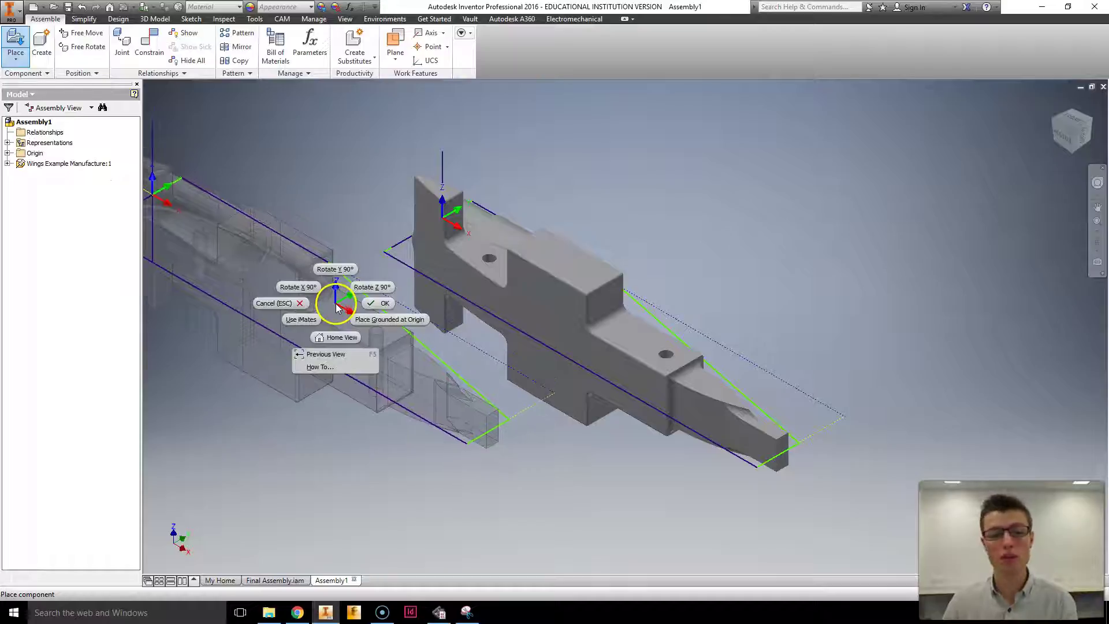
{"action": "left_click", "coordinate": [384, 300]}
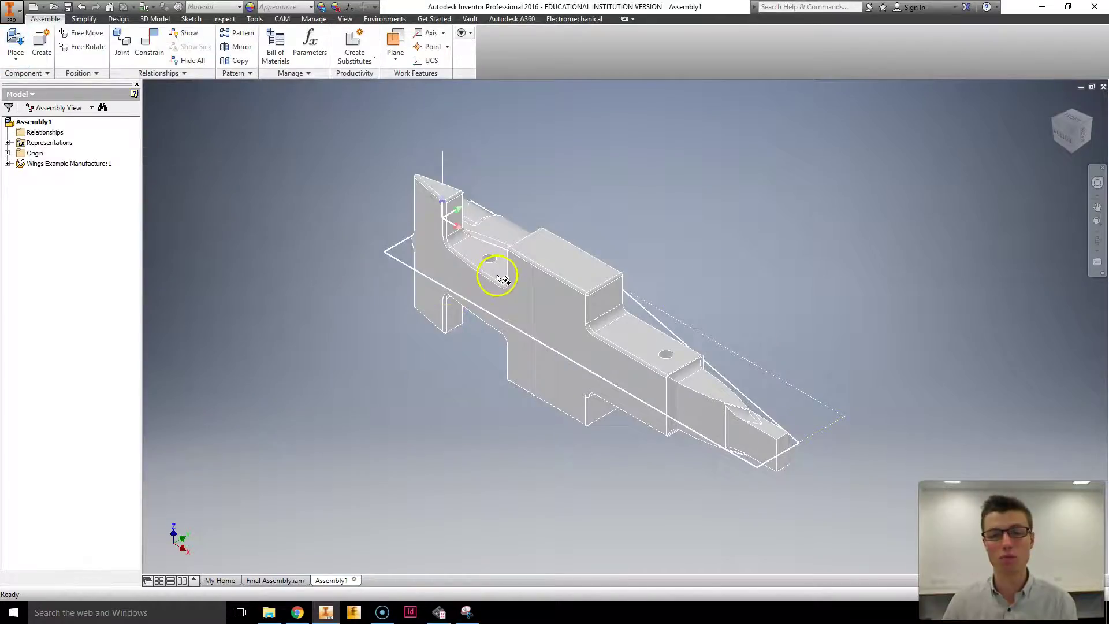
{"action": "left_click", "coordinate": [1055, 126]}
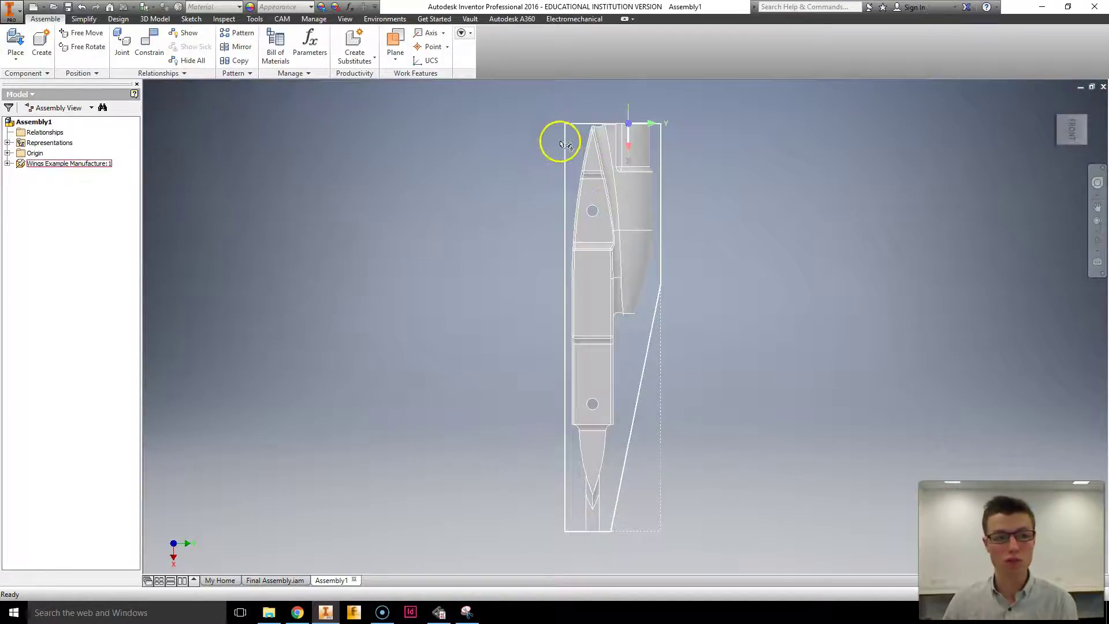
{"action": "right_click", "coordinate": [331, 203]}
{"action": "left_click", "coordinate": [332, 218]}
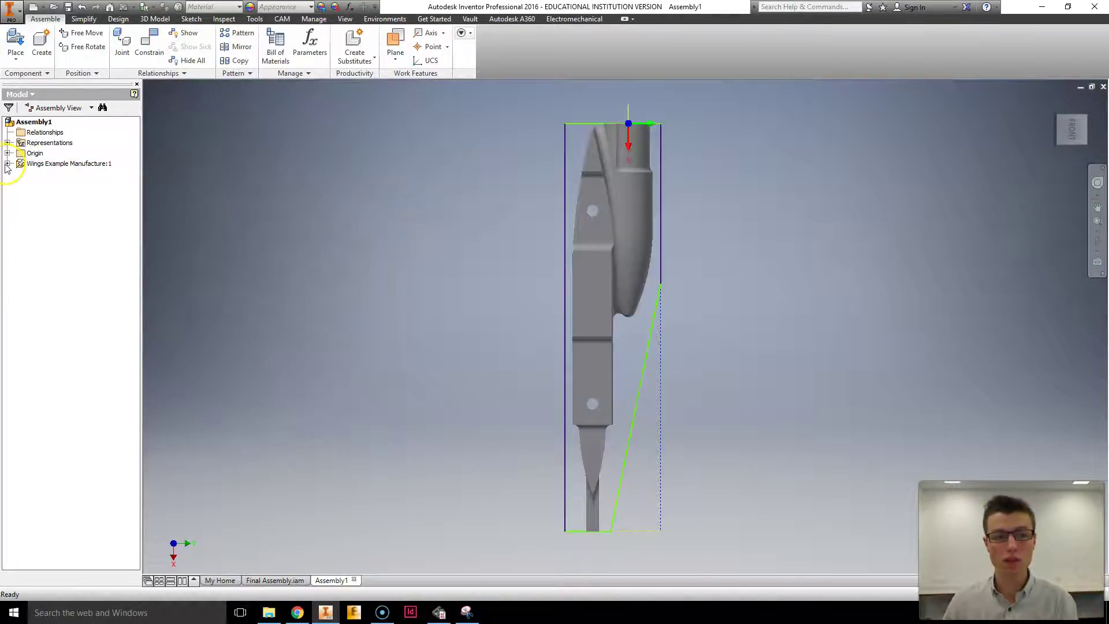
{"action": "left_click", "coordinate": [8, 164]}
{"action": "double_click", "coordinate": [67, 167]}
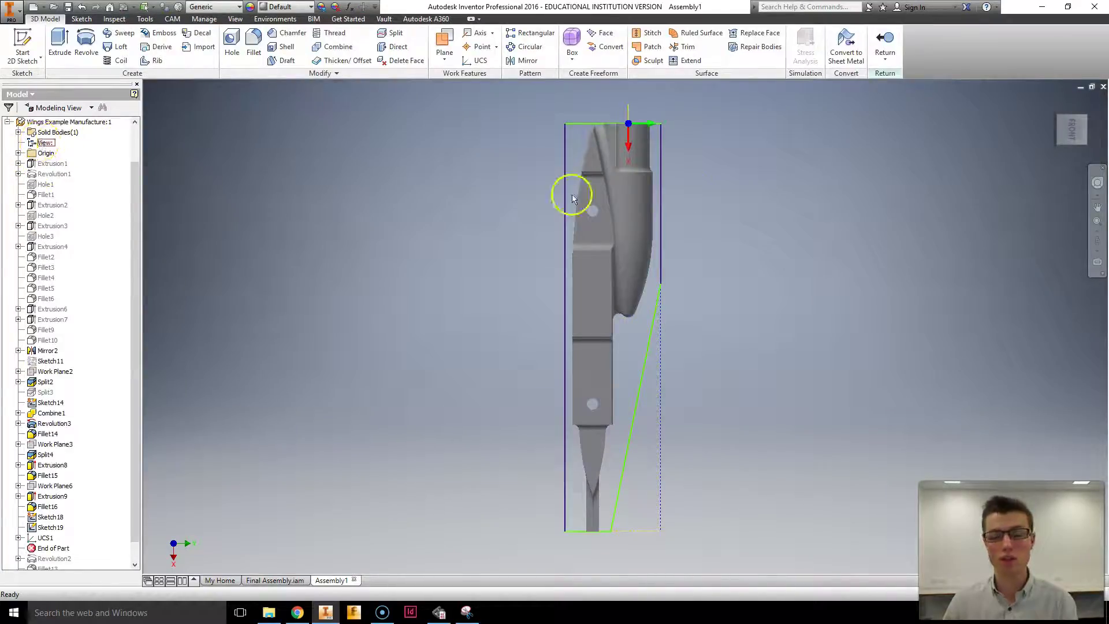
{"action": "scroll", "coordinate": [69, 208], "scroll_direction": "up", "scroll_amount": 2}
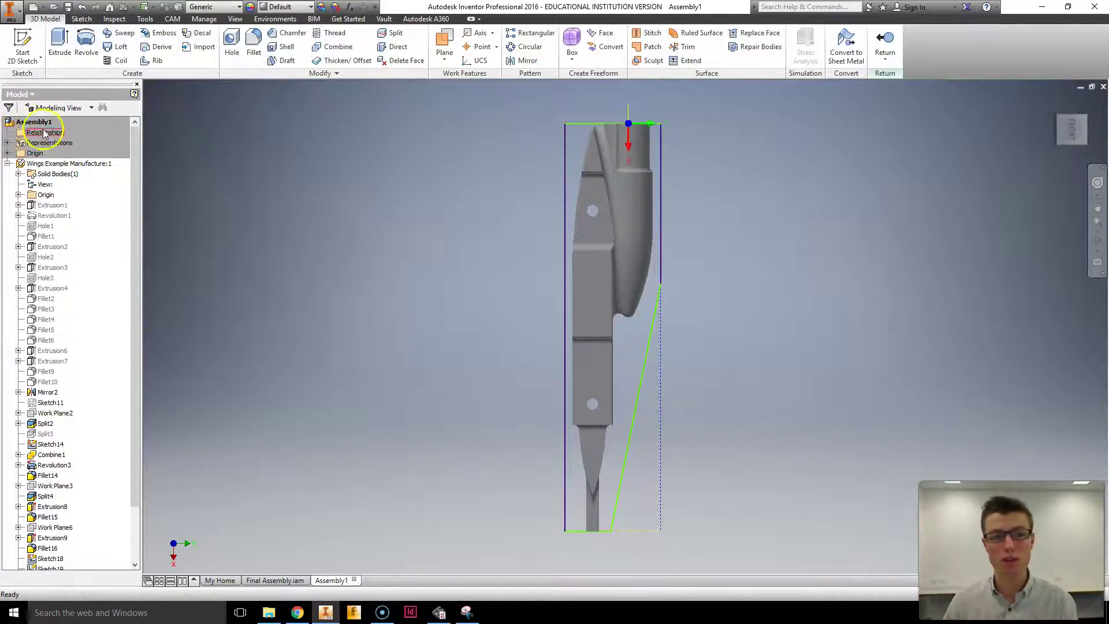
{"action": "scroll", "coordinate": [478, 232], "scroll_direction": "up", "scroll_amount": 3}
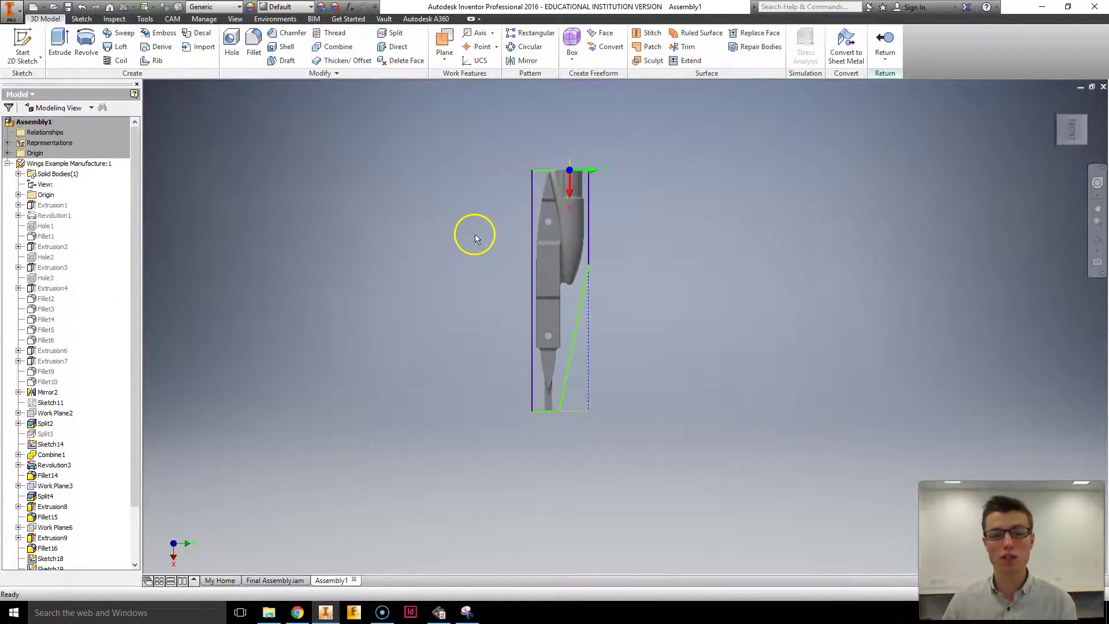
{"action": "scroll", "coordinate": [635, 259], "scroll_direction": "down", "scroll_amount": 4}
{"action": "scroll", "coordinate": [72, 364], "scroll_direction": "down", "scroll_amount": 1}
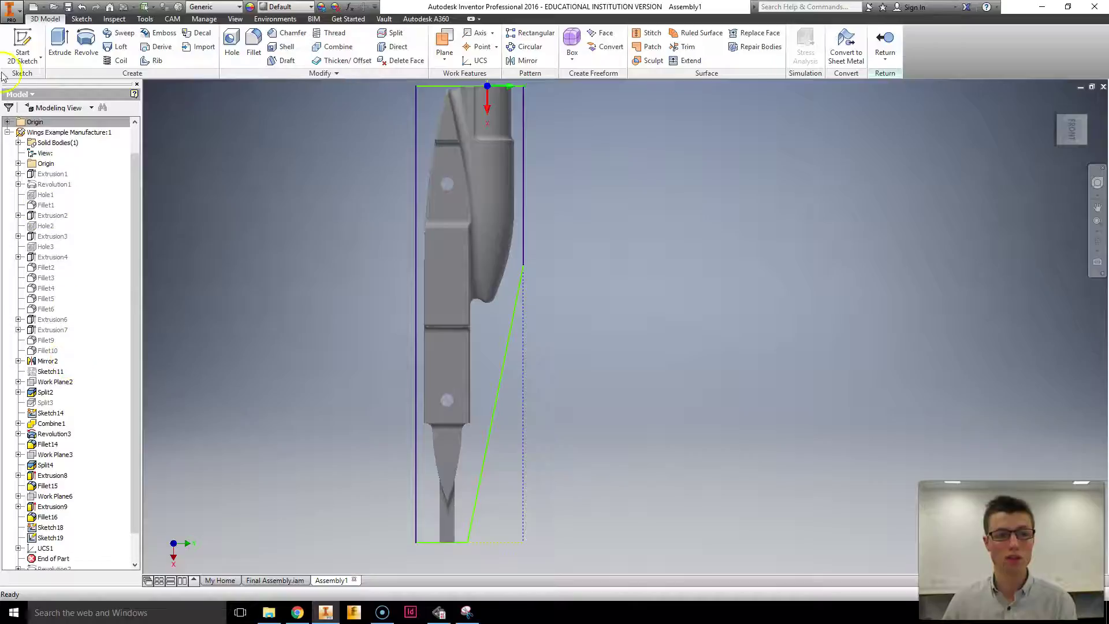
{"action": "left_click", "coordinate": [23, 45]}
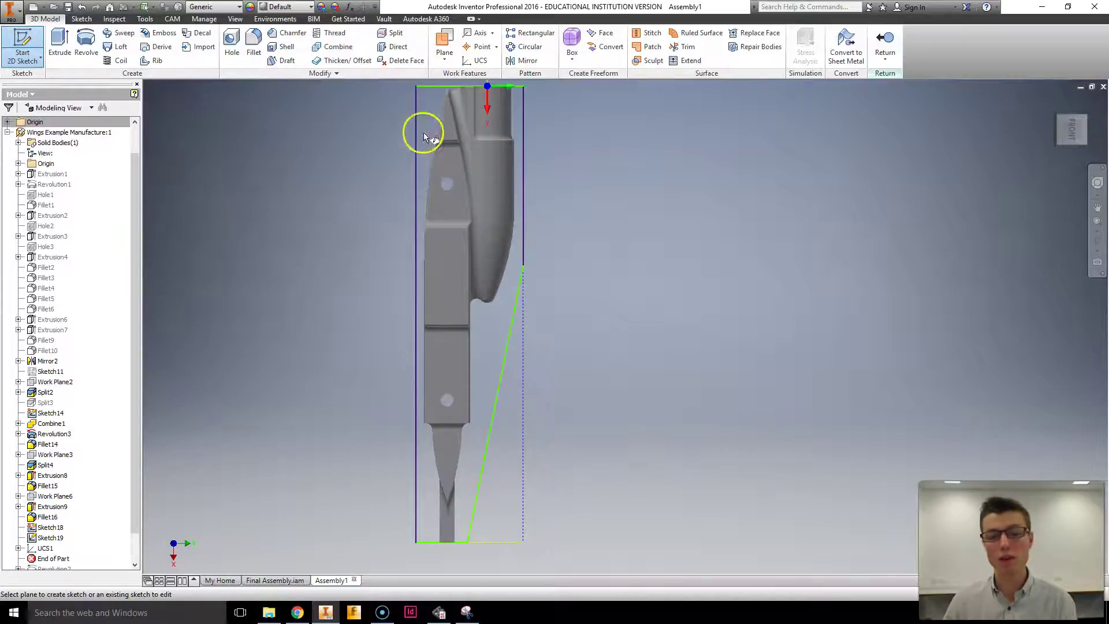
{"action": "right_click", "coordinate": [186, 194]}
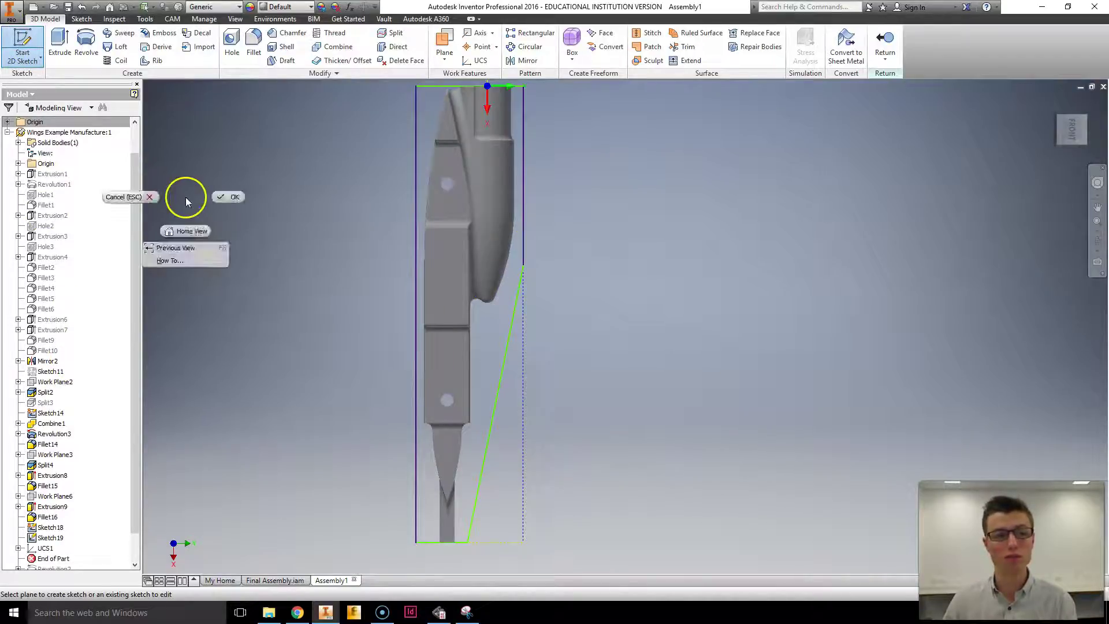
{"action": "left_click", "coordinate": [220, 197]}
{"action": "scroll", "coordinate": [42, 129], "scroll_direction": "up", "scroll_amount": 1}
{"action": "left_click", "coordinate": [40, 123]}
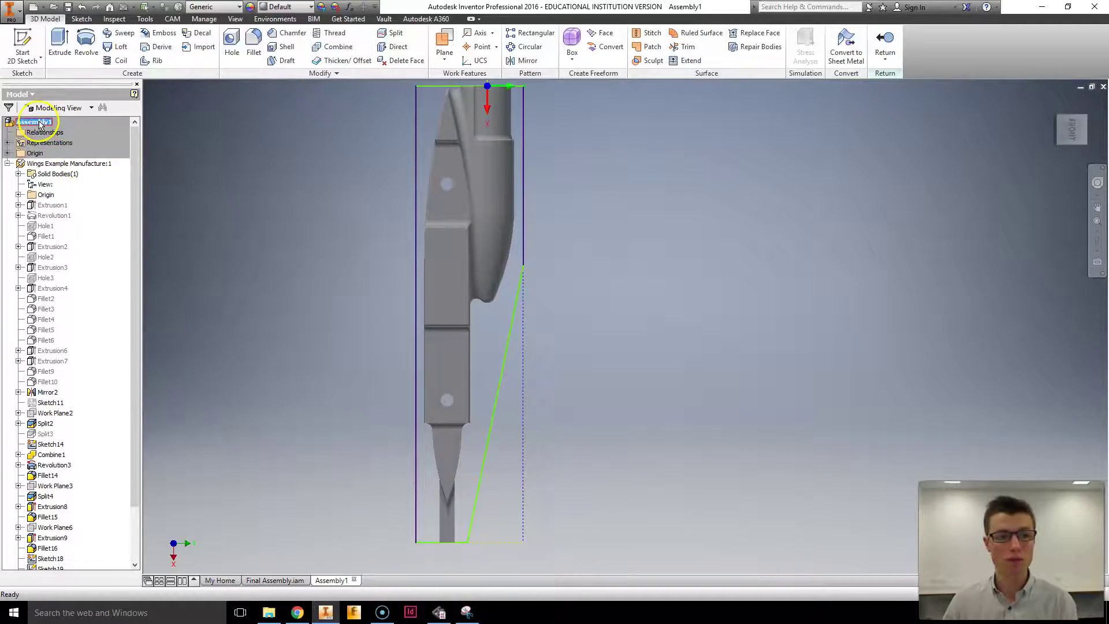
{"action": "left_click", "coordinate": [39, 122]}
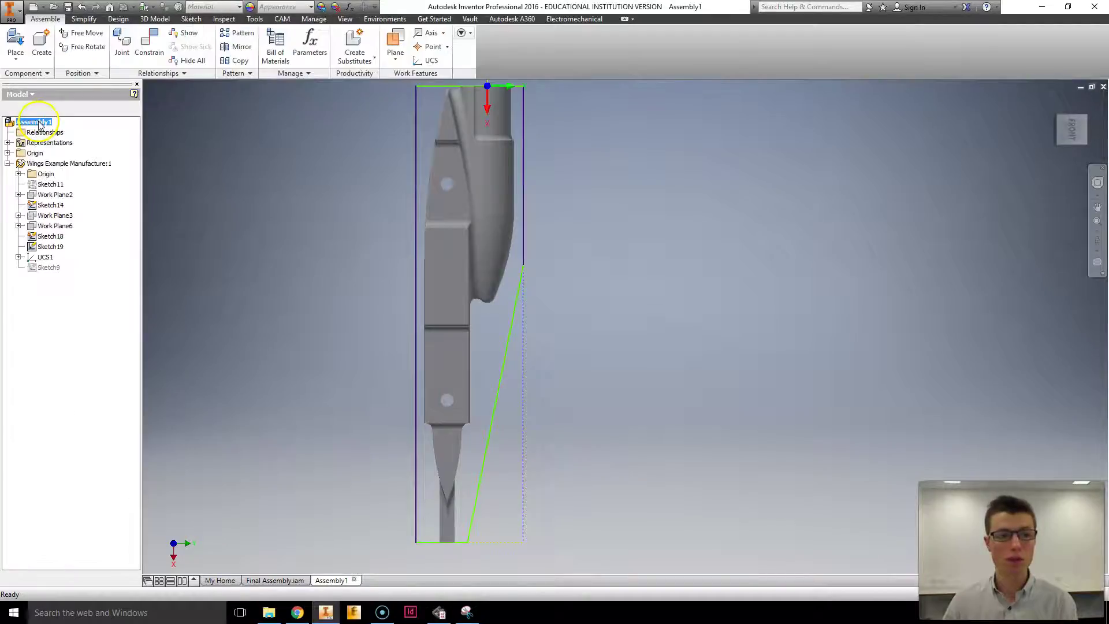
- Place one instance of the Fixture Spigot part from the Final Files folder beside the car body
{"action": "left_click", "coordinate": [15, 44]}
{"action": "left_click", "coordinate": [315, 248]}
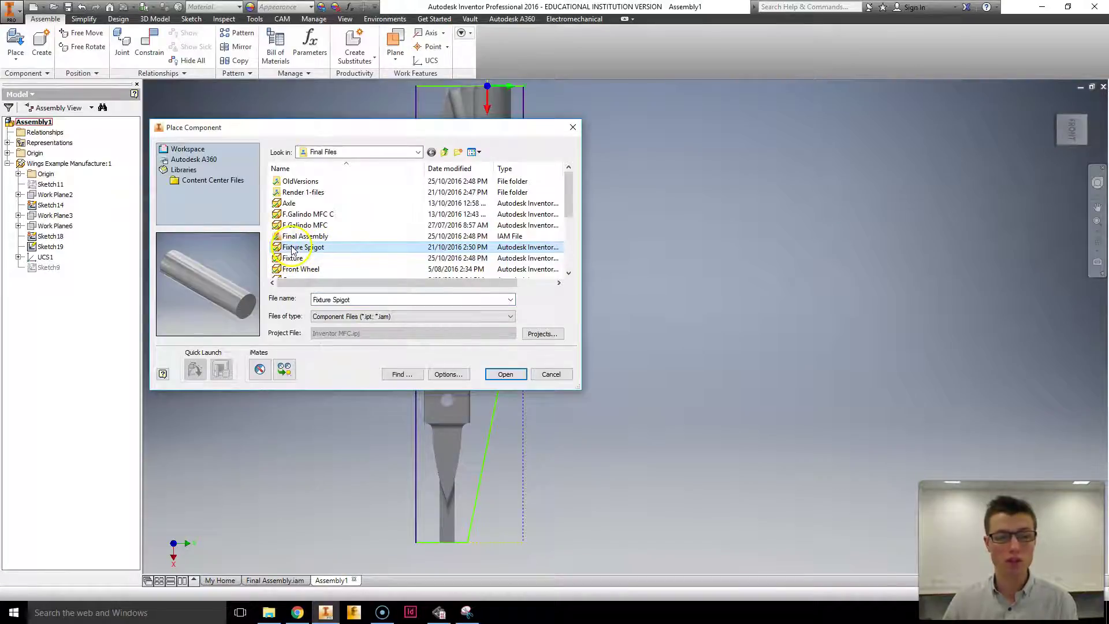
{"action": "double_click", "coordinate": [292, 248]}
{"action": "left_click", "coordinate": [292, 248]}
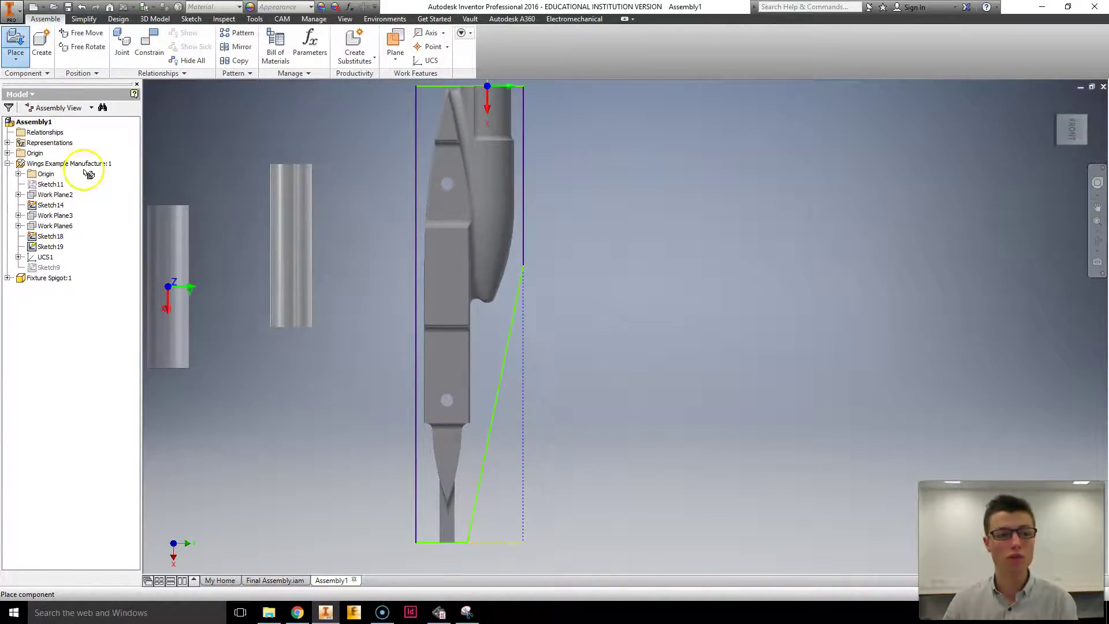
- Place one instance of the Fixture part from the Final Files folder below the spigot and finish placing
{"action": "left_click", "coordinate": [16, 58]}
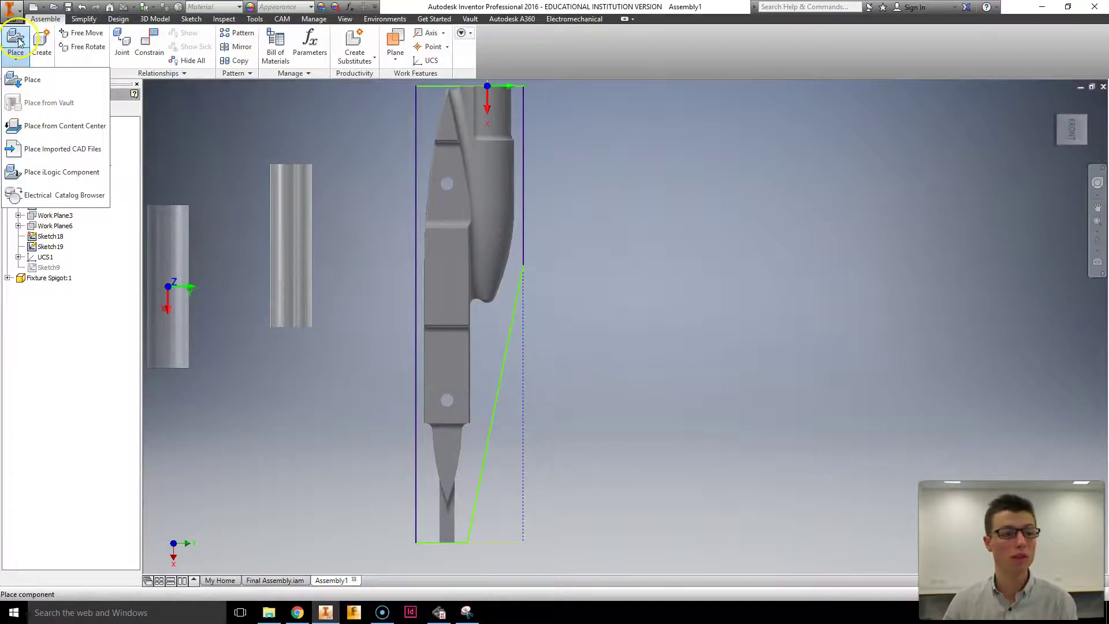
{"action": "left_click", "coordinate": [19, 42]}
{"action": "left_click", "coordinate": [301, 259]}
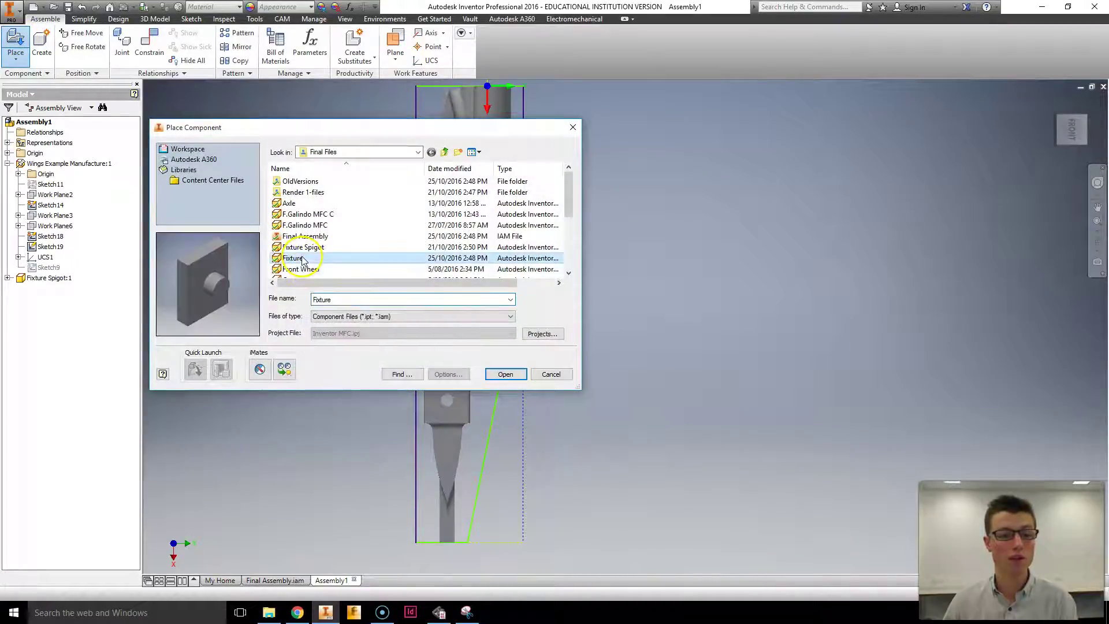
{"action": "double_click", "coordinate": [301, 259]}
{"action": "left_click", "coordinate": [282, 436]}
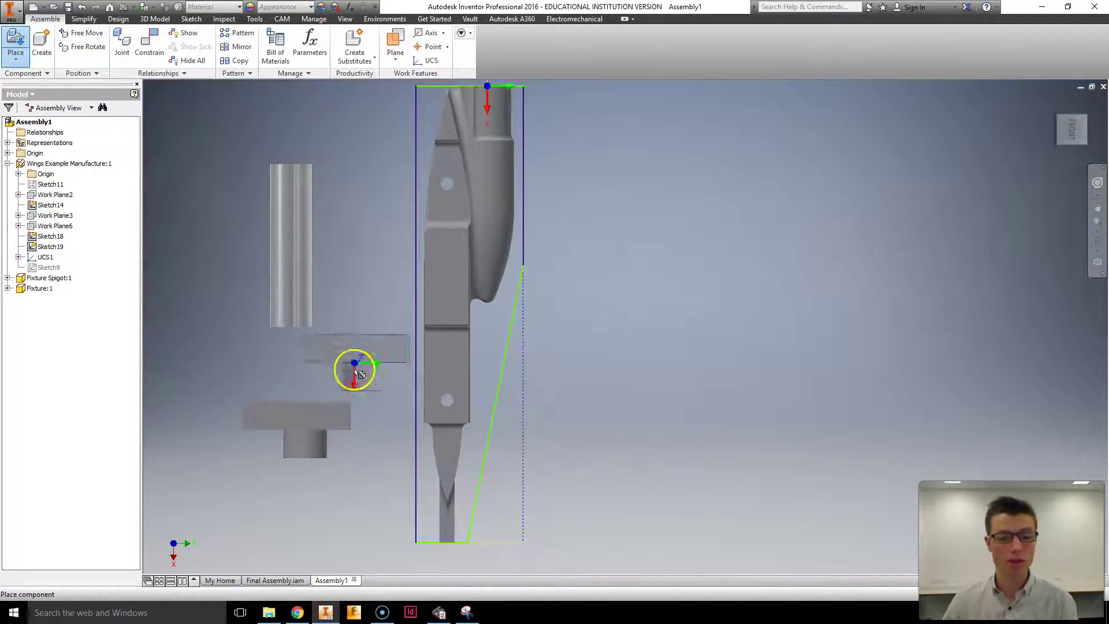
{"action": "right_click", "coordinate": [356, 369]}
{"action": "left_click", "coordinate": [389, 342]}
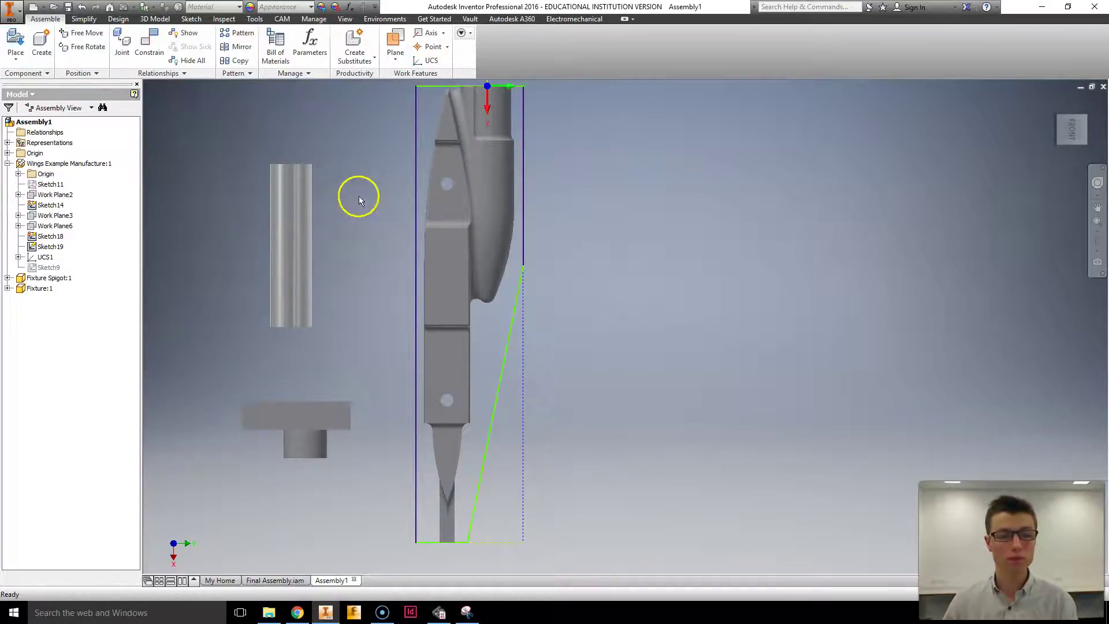
{"action": "left_click", "coordinate": [145, 51]}
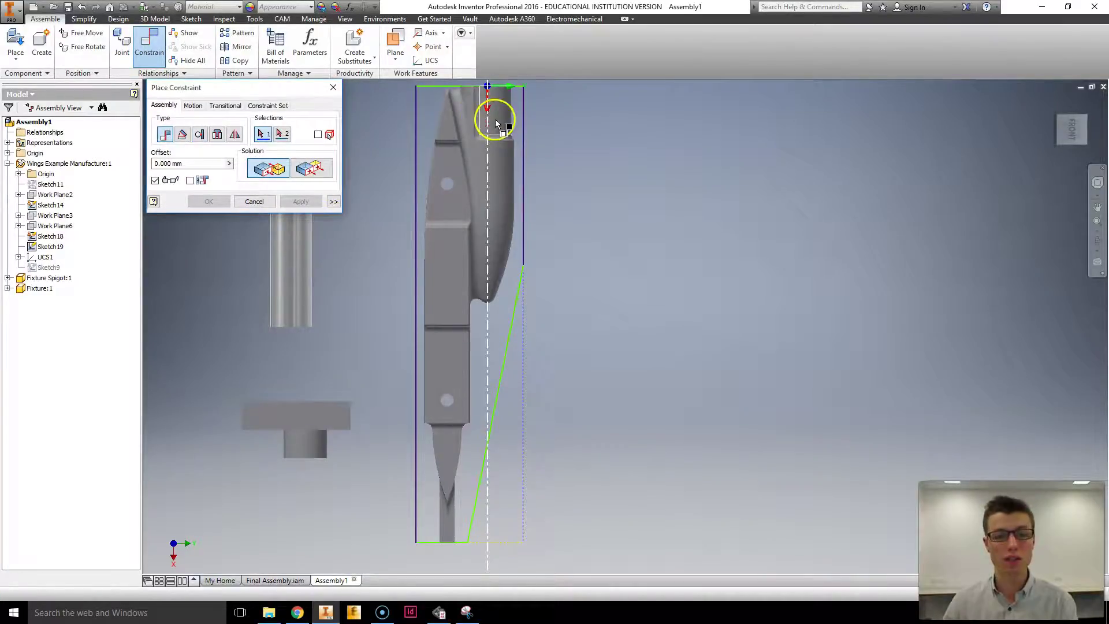
{"action": "left_click", "coordinate": [497, 176]}
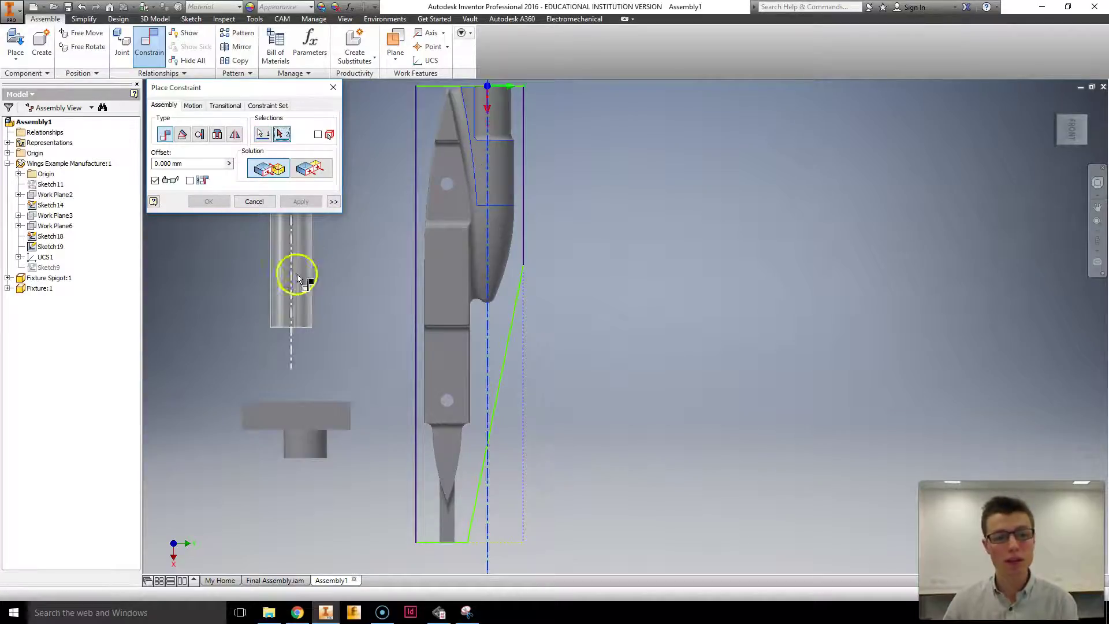
{"action": "left_click", "coordinate": [253, 201]}
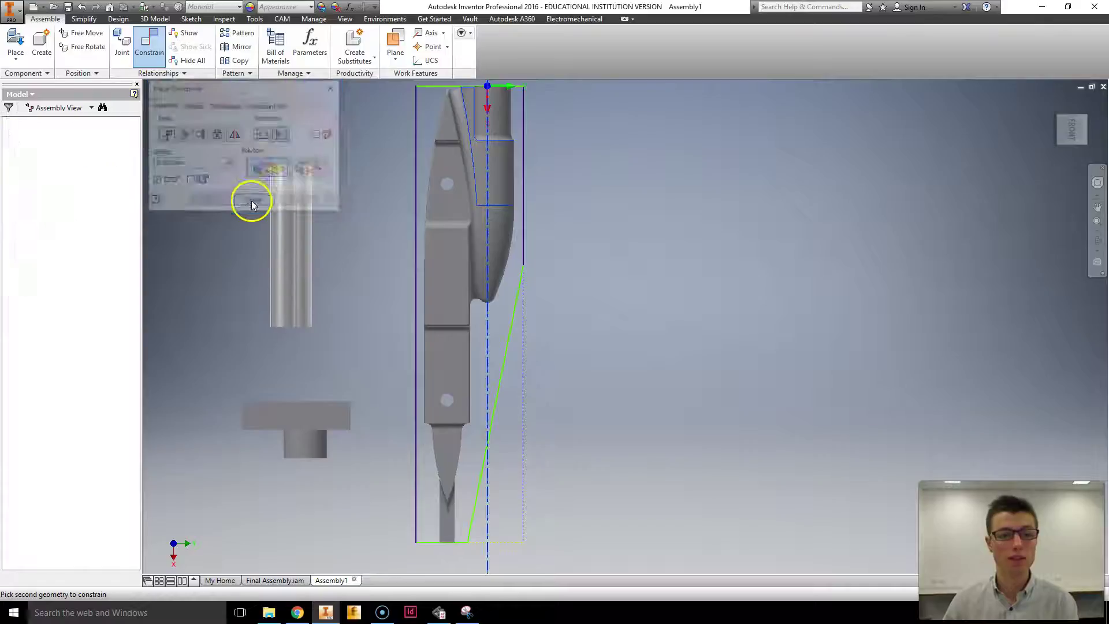
- Mate the fixture spigot's axis to the axis of the car body's cylindrical bore with 0 mm offset
{"action": "left_click", "coordinate": [145, 51]}
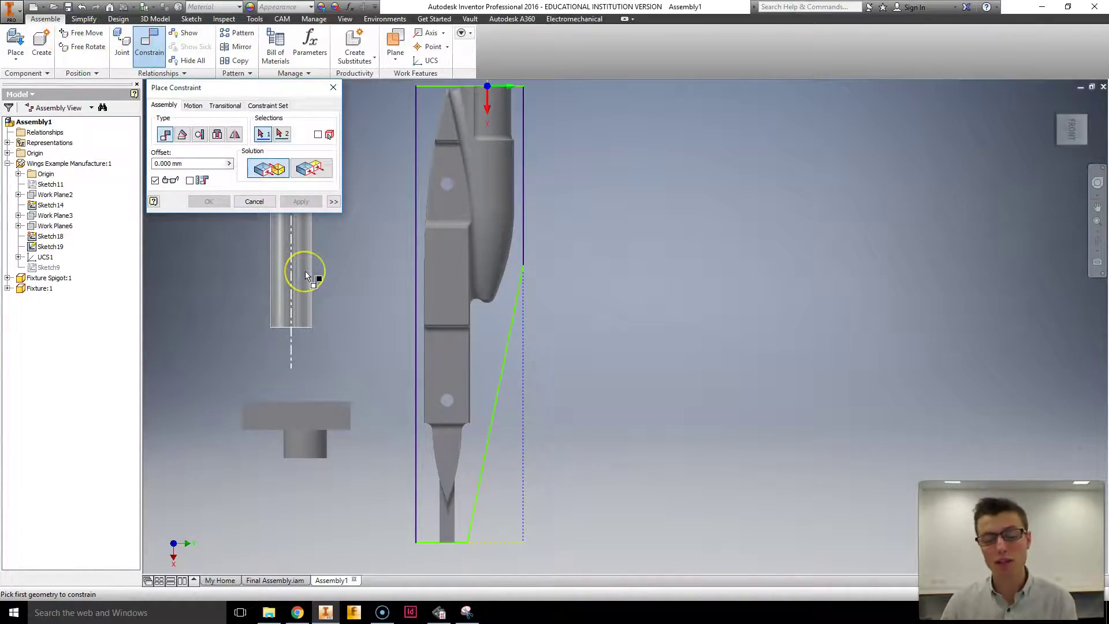
{"action": "left_click", "coordinate": [299, 279]}
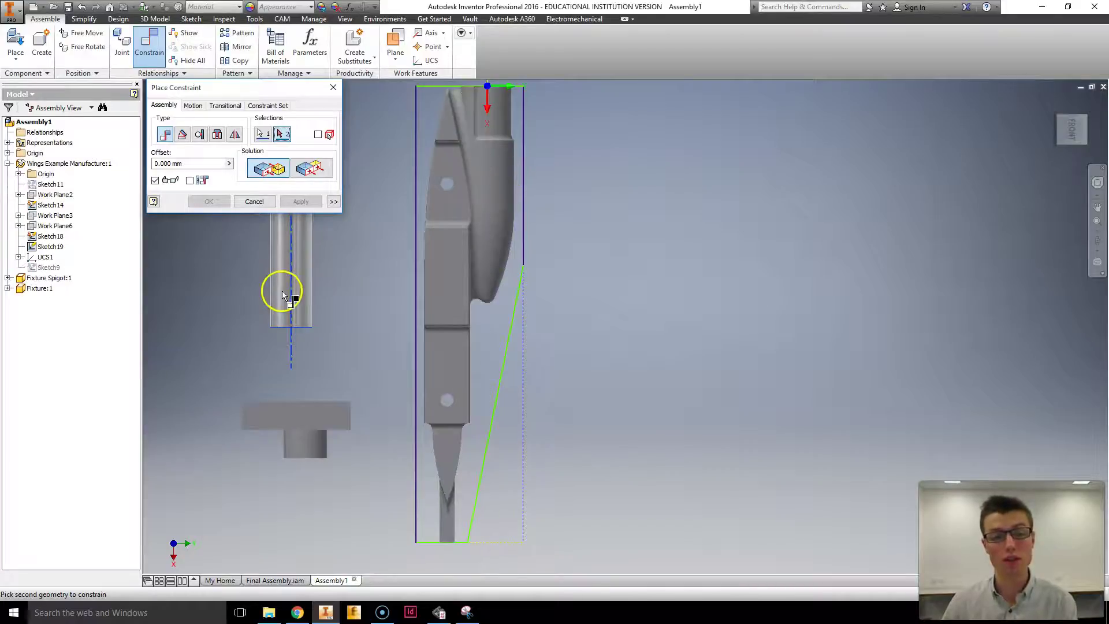
{"action": "left_click", "coordinate": [1086, 120]}
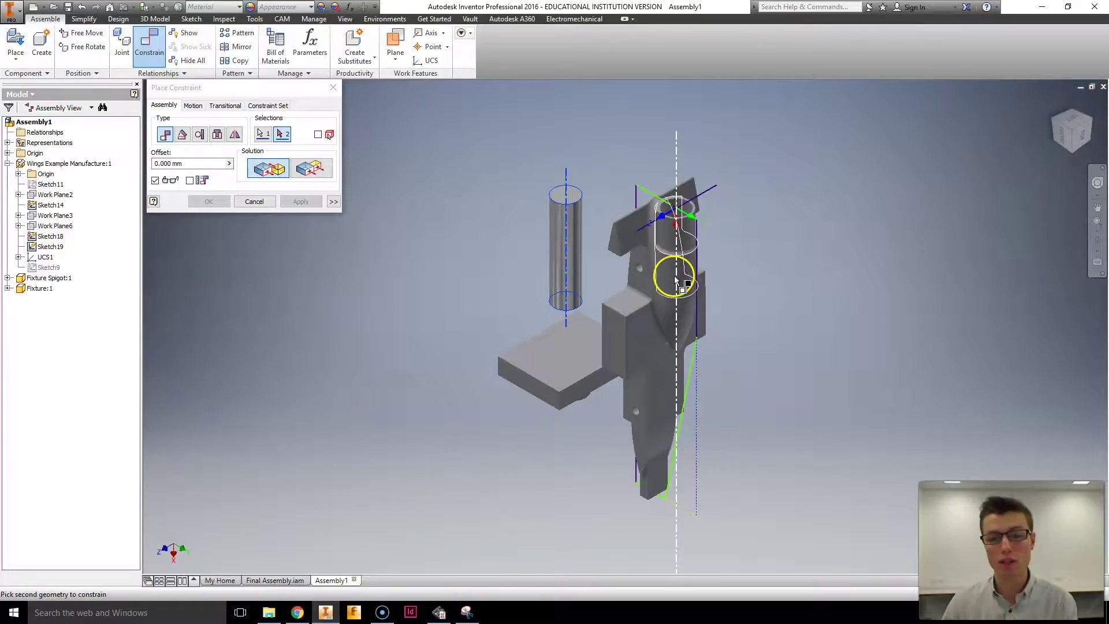
{"action": "left_click", "coordinate": [676, 282]}
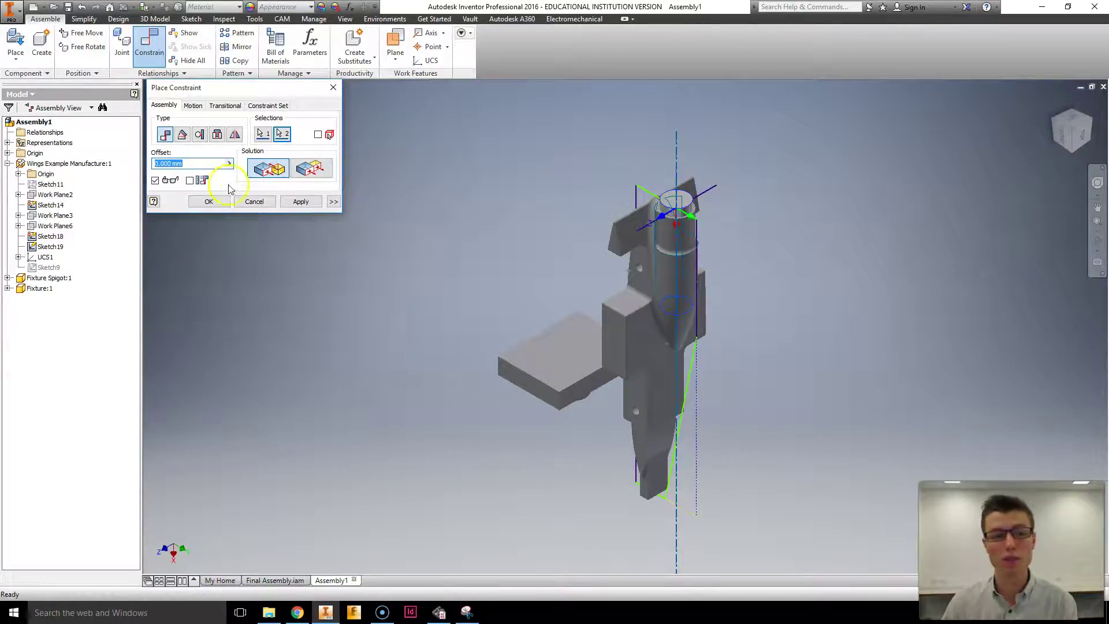
{"action": "left_click", "coordinate": [300, 202]}
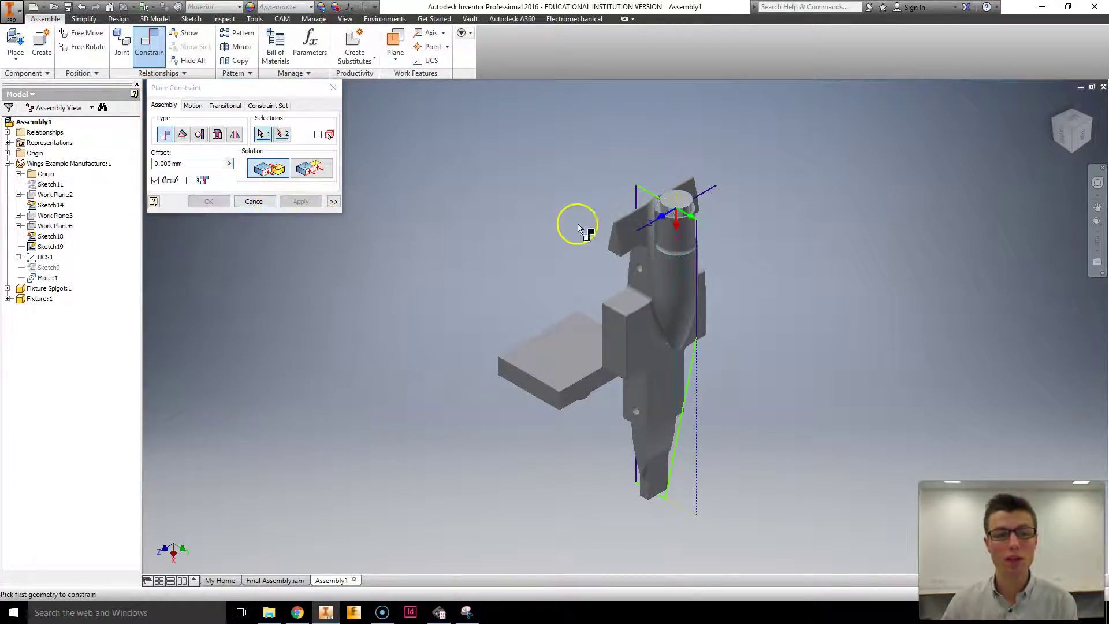
{"action": "left_click", "coordinate": [259, 207]}
- Slide the fixture spigot along its axis until it is completely clear of the car body's bore
{"action": "left_click_drag", "start_coordinate": [680, 198], "coordinate": [782, 119]}
{"action": "left_click", "coordinate": [694, 176]}
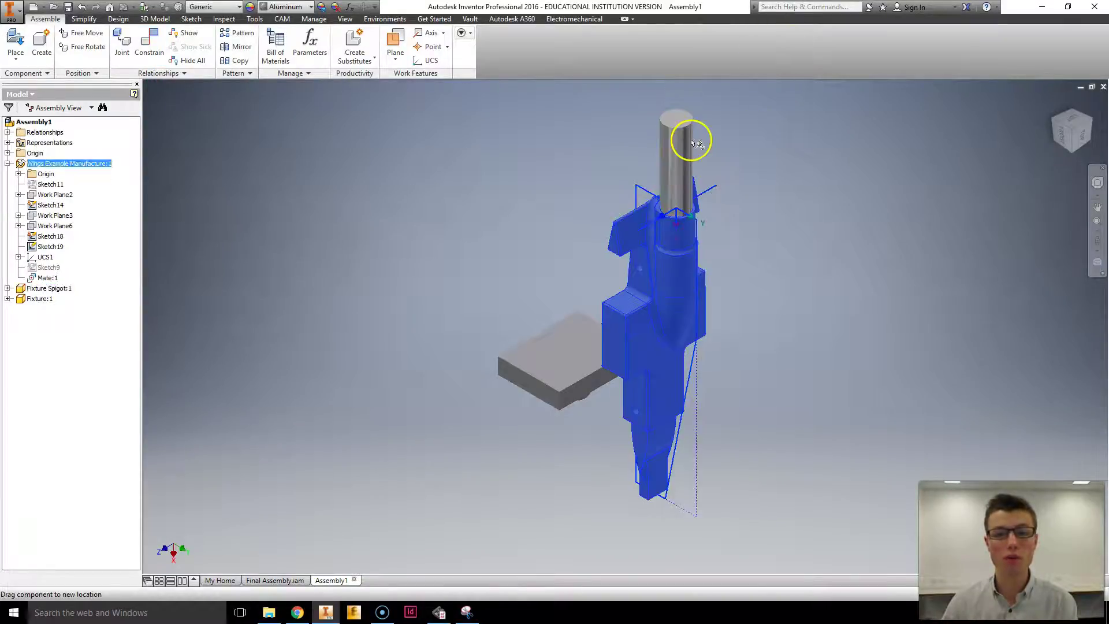
{"action": "left_click", "coordinate": [778, 165]}
{"action": "left_click_drag", "start_coordinate": [673, 178], "coordinate": [690, 71]}
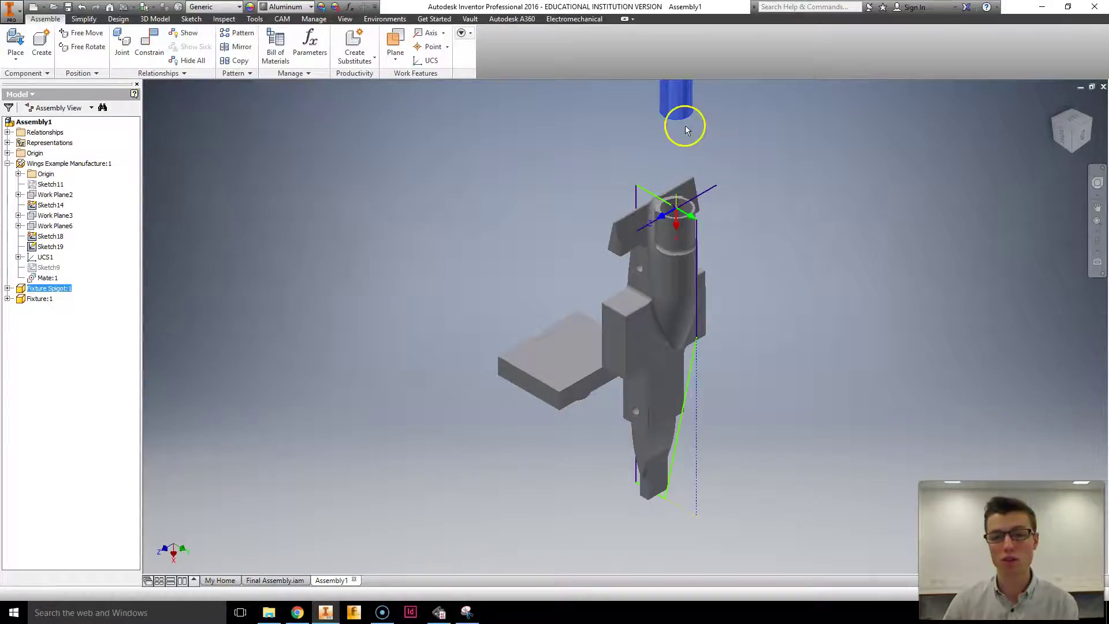
{"action": "left_click_drag", "start_coordinate": [680, 119], "coordinate": [591, 75]}
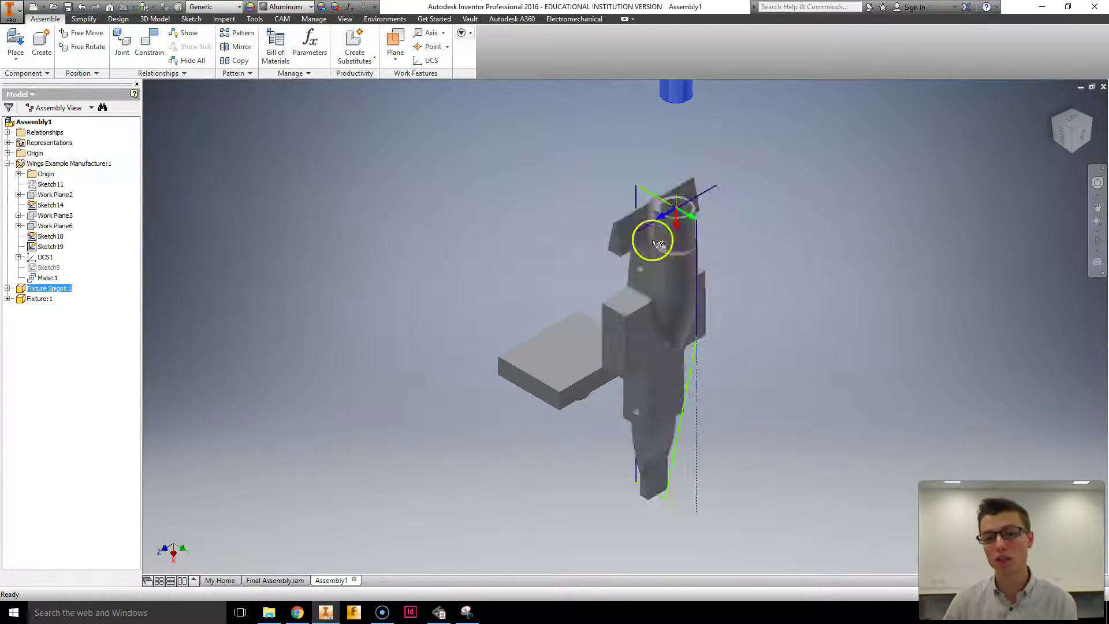
- Set up a 0 mm mate between the floor of the car body's bore and the spigot's facing end face
{"action": "left_click", "coordinate": [149, 52]}
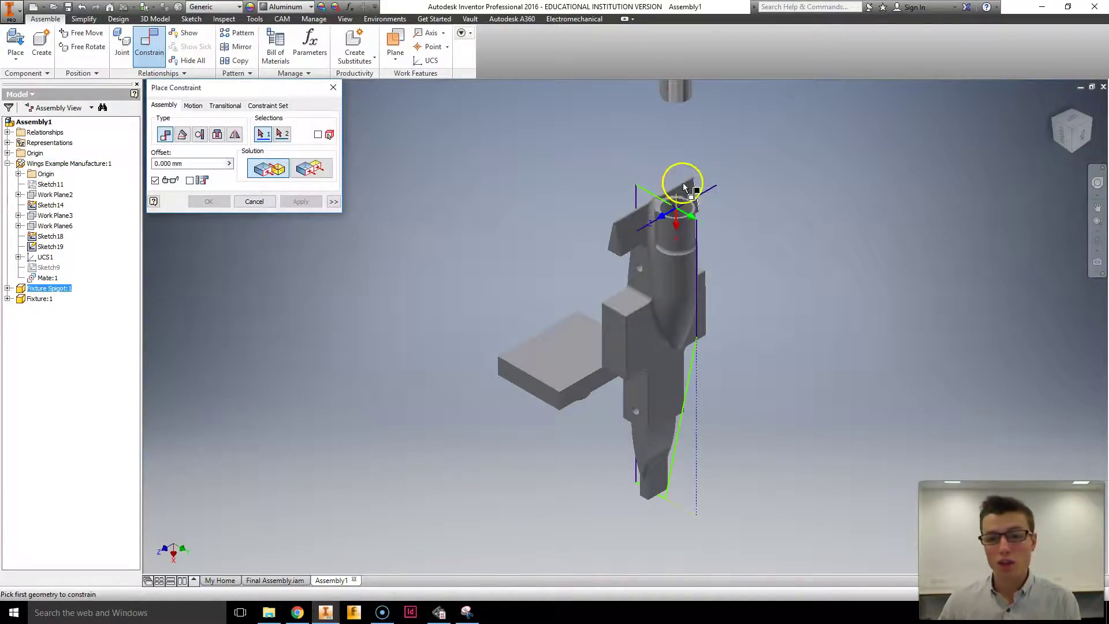
{"action": "middle_click_drag", "start_coordinate": [611, 168], "coordinate": [661, 258], "text": "shift"}
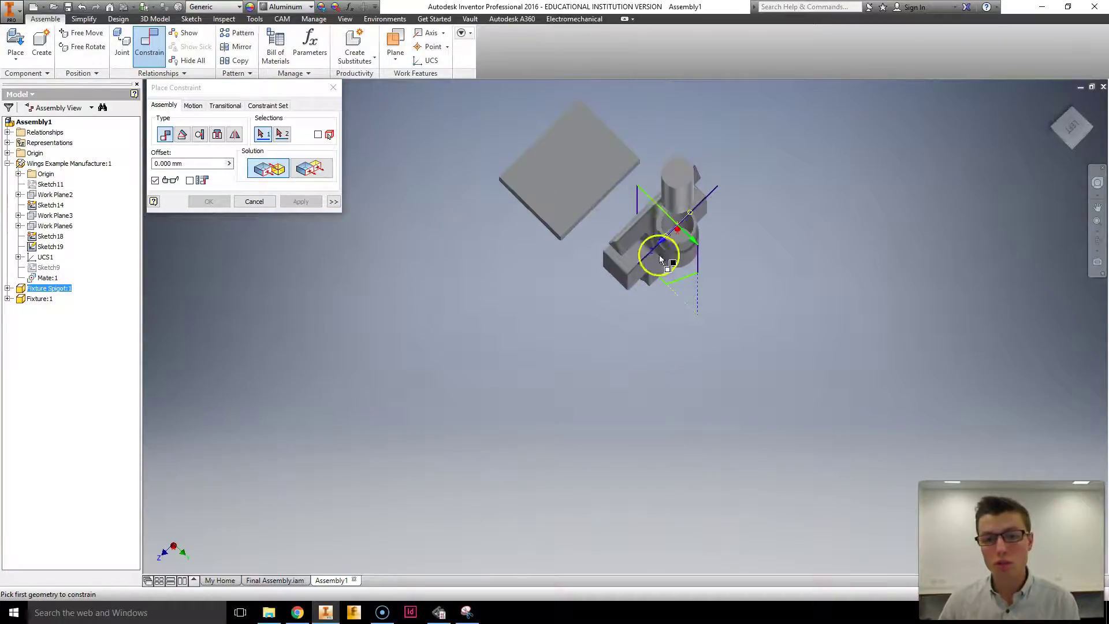
{"action": "scroll", "coordinate": [660, 258], "scroll_direction": "up", "scroll_amount": 5}
{"action": "left_click", "coordinate": [673, 241]}
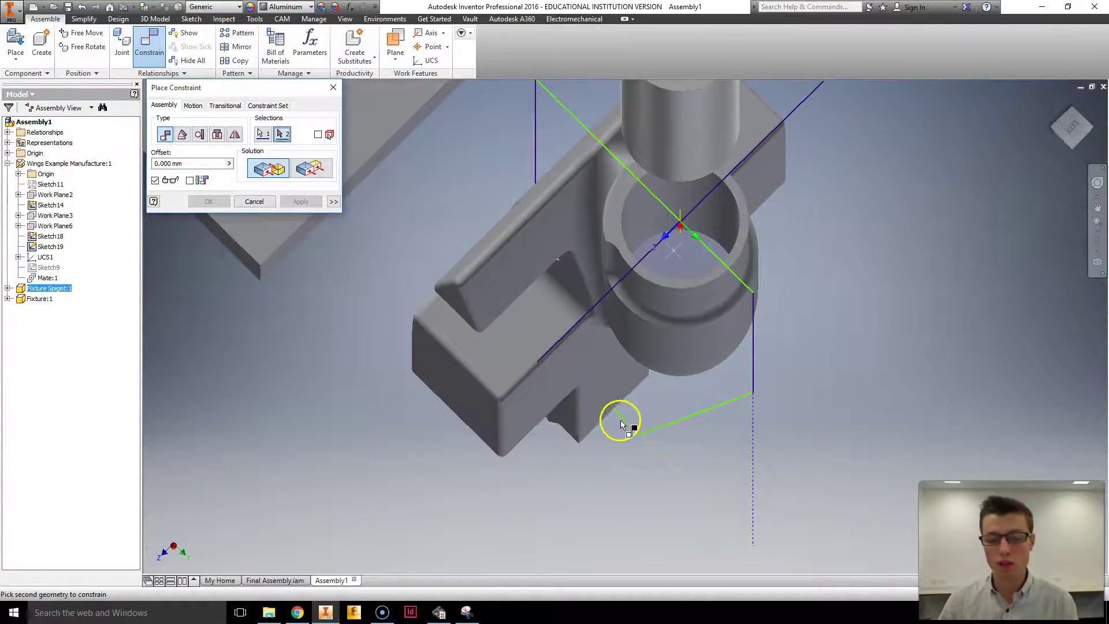
{"action": "scroll", "coordinate": [635, 433], "scroll_direction": "down", "scroll_amount": 3}
{"action": "middle_click_drag", "start_coordinate": [638, 433], "coordinate": [634, 329], "text": "shift"}
{"action": "left_click", "coordinate": [635, 326]}
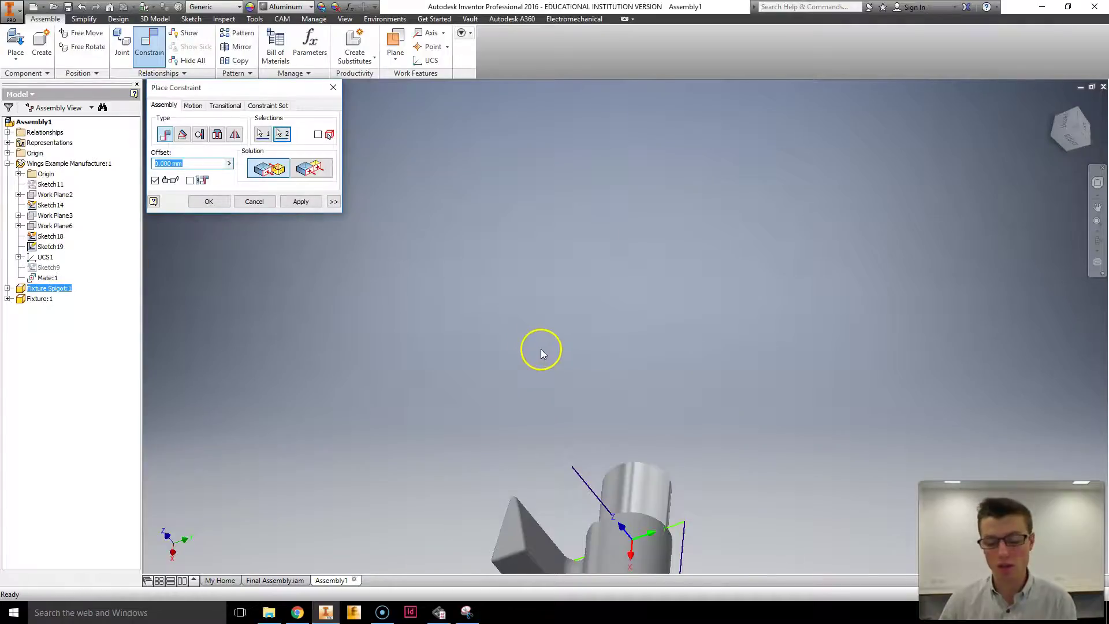
{"action": "middle_click_drag", "start_coordinate": [542, 353], "coordinate": [564, 383], "text": "shift"}
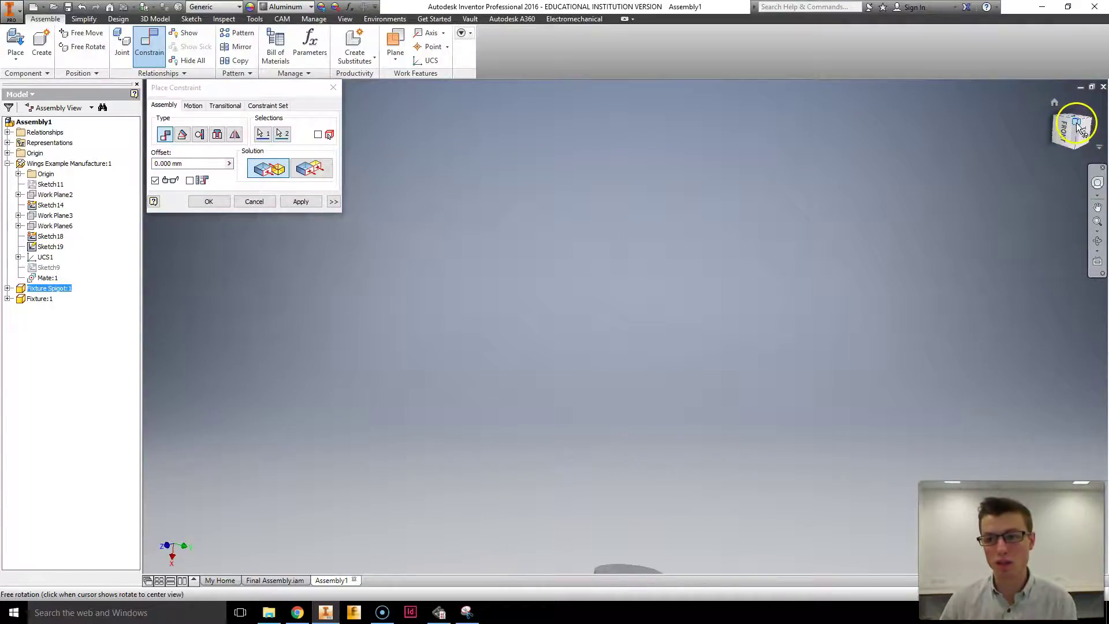
{"action": "middle_click_drag", "start_coordinate": [612, 429], "coordinate": [637, 313], "text": "shift"}
{"action": "scroll", "coordinate": [638, 313], "scroll_direction": "down", "scroll_amount": 4}
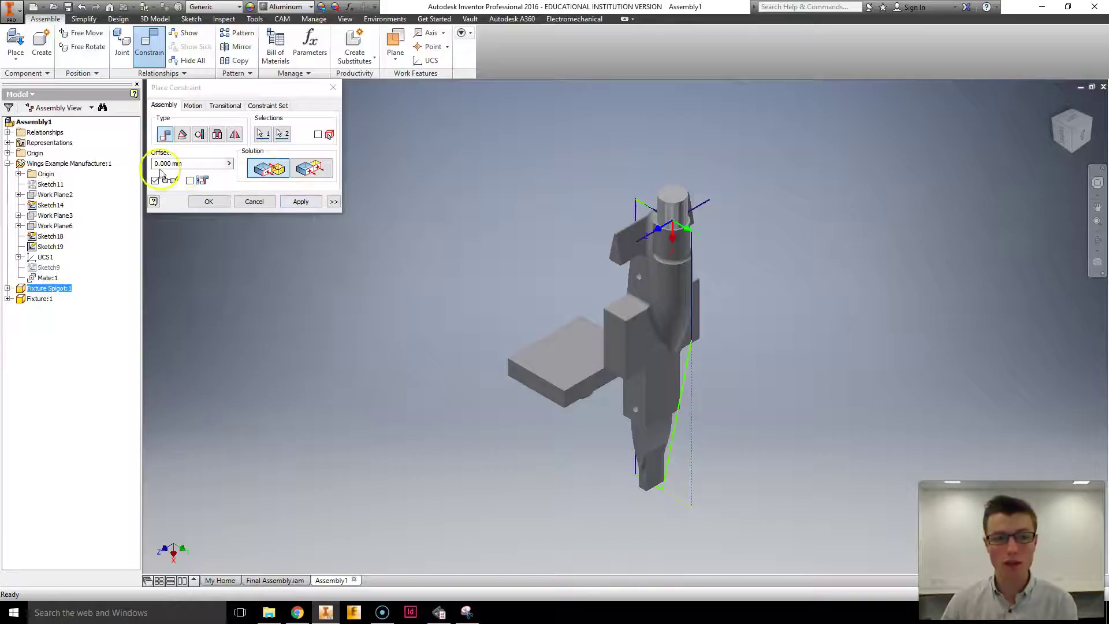
- Mate the fixture block's large flat face to the assembly's YZ origin plane with a 219 mm offset
{"action": "left_click", "coordinate": [7, 153]}
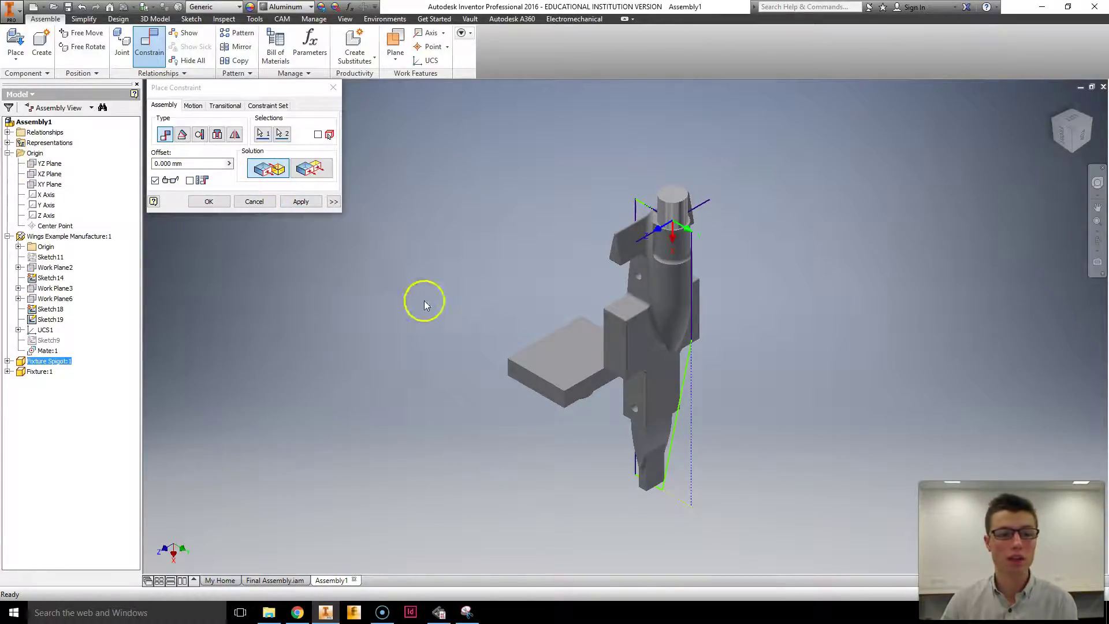
{"action": "left_click", "coordinate": [263, 134]}
{"action": "left_click", "coordinate": [559, 361]}
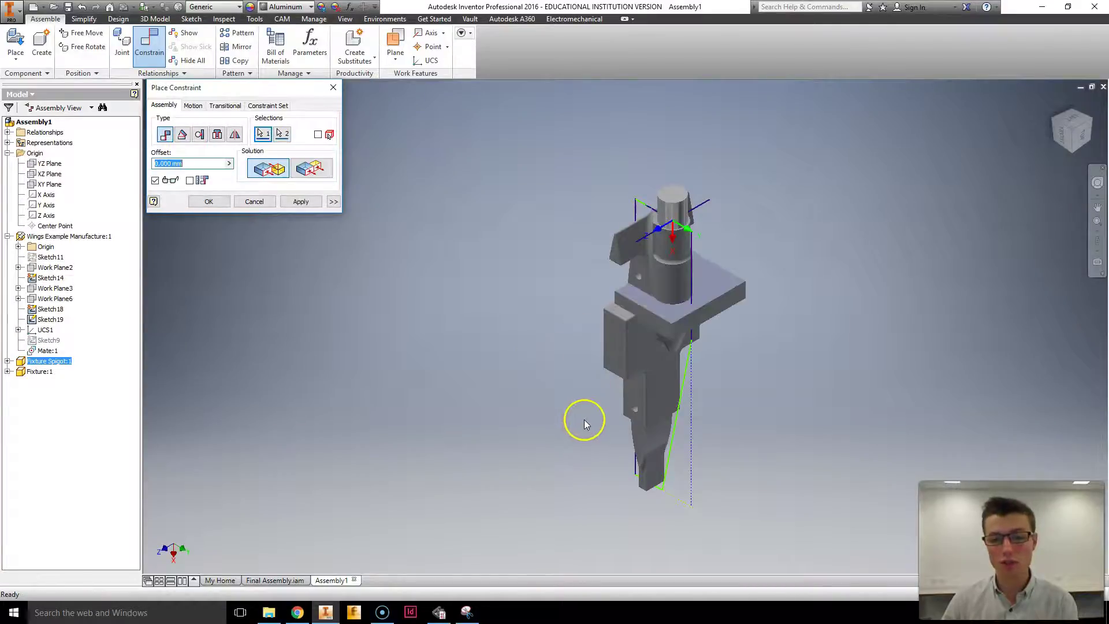
{"action": "left_click", "coordinate": [282, 134]}
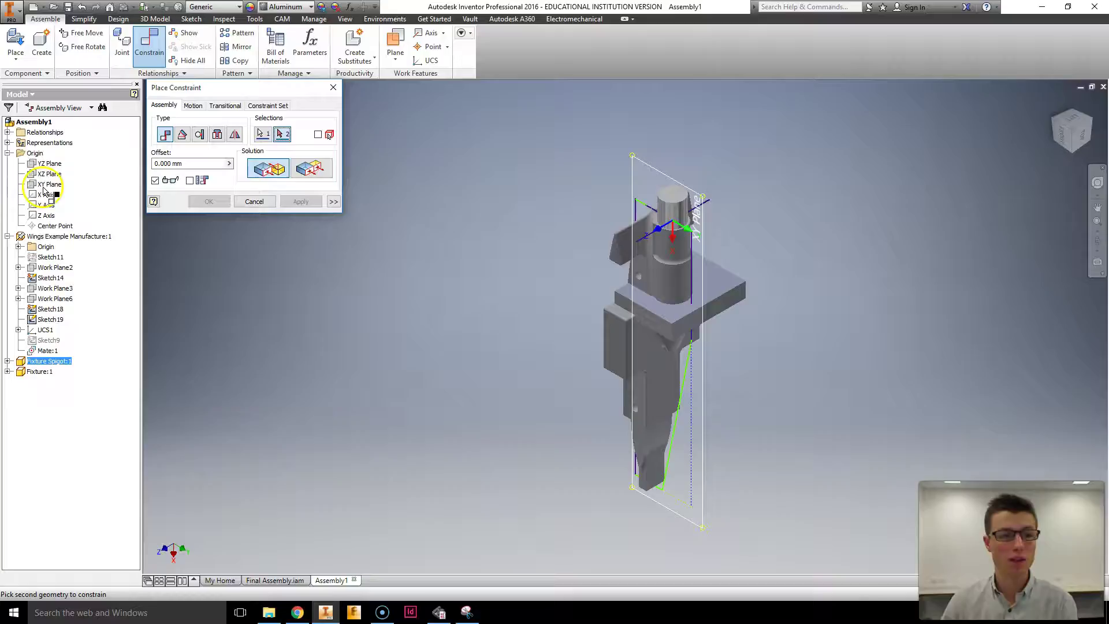
{"action": "left_click", "coordinate": [50, 164]}
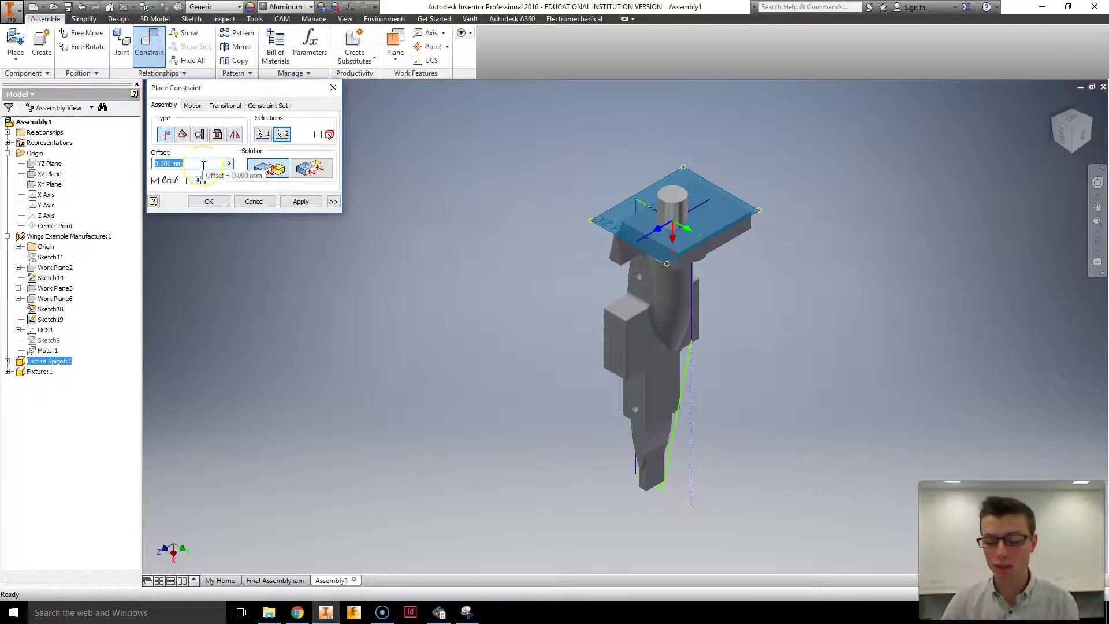
{"action": "type", "text": "2"}
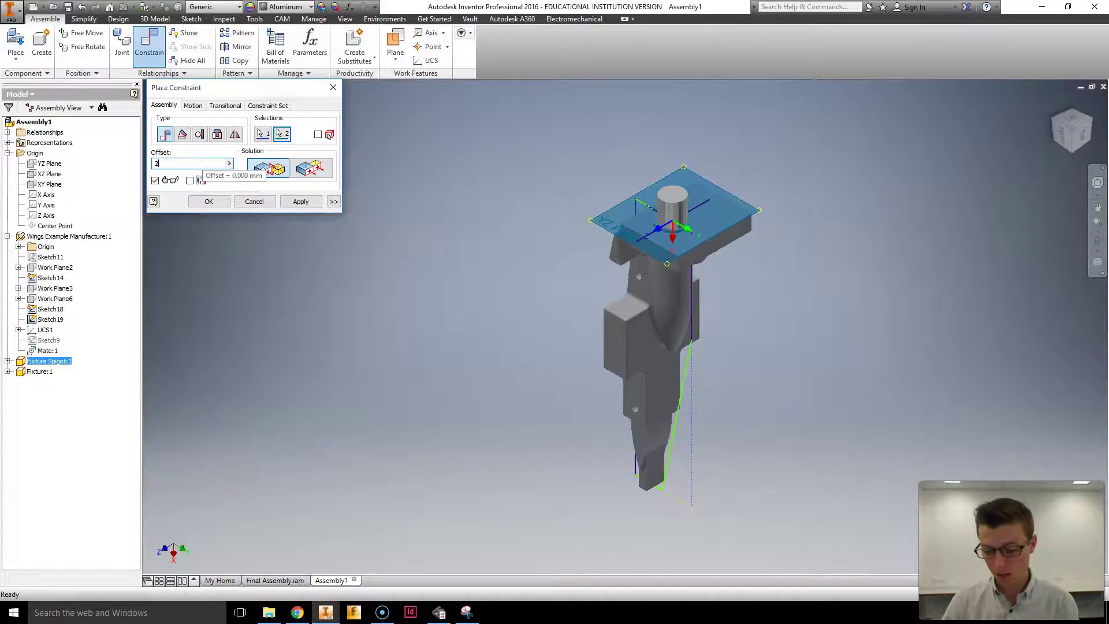
{"action": "type", "text": "1"}
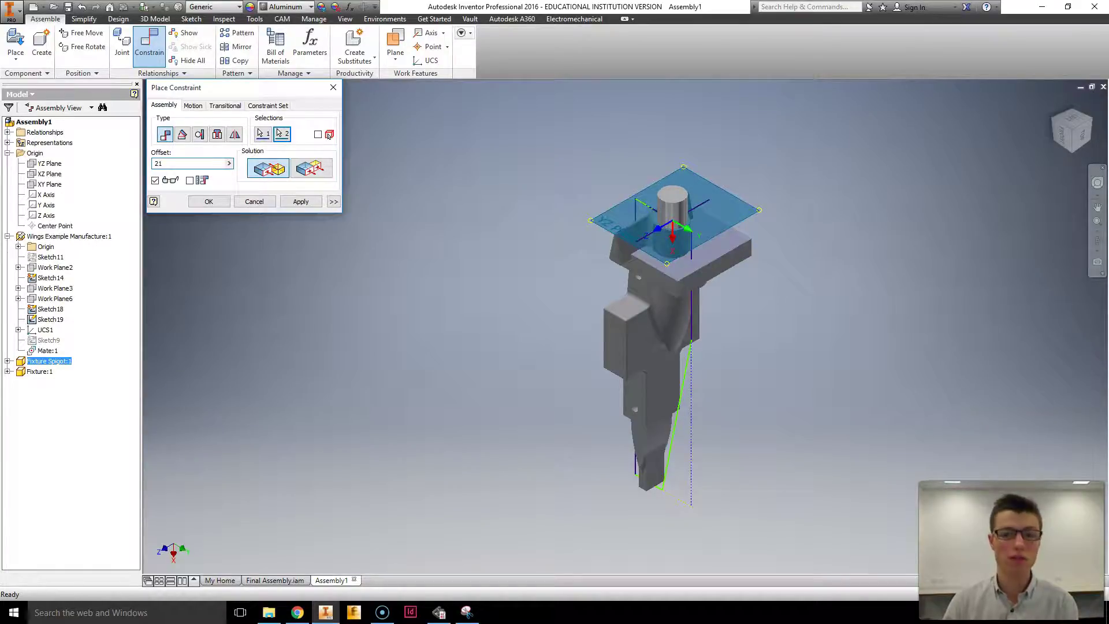
{"action": "type", "text": "9"}
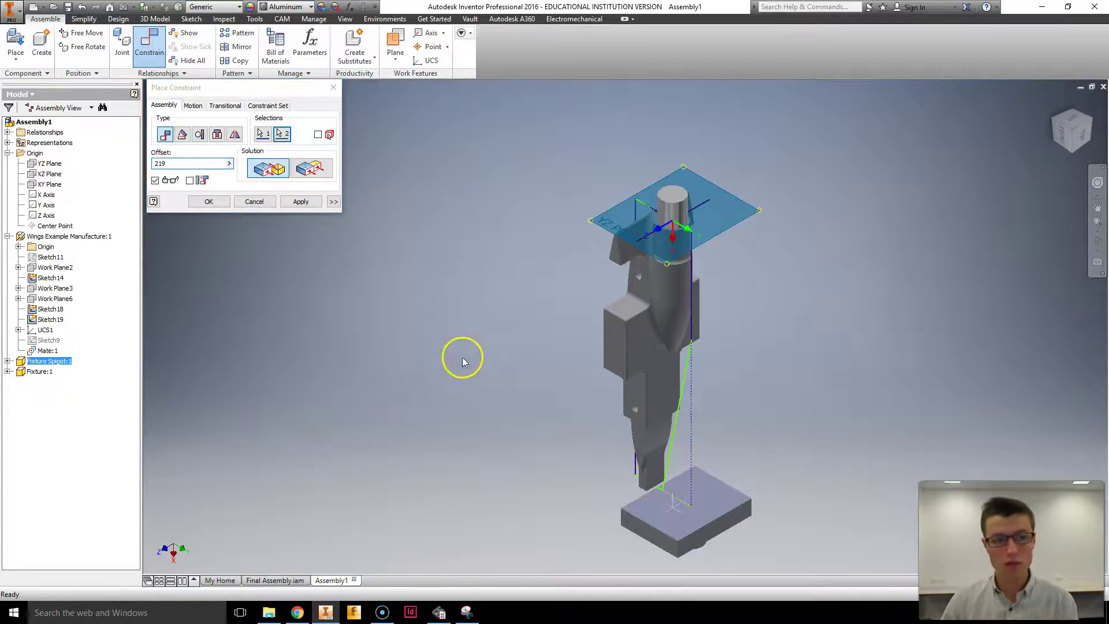
{"action": "middle_click_drag", "start_coordinate": [461, 359], "coordinate": [621, 424], "text": "shift"}
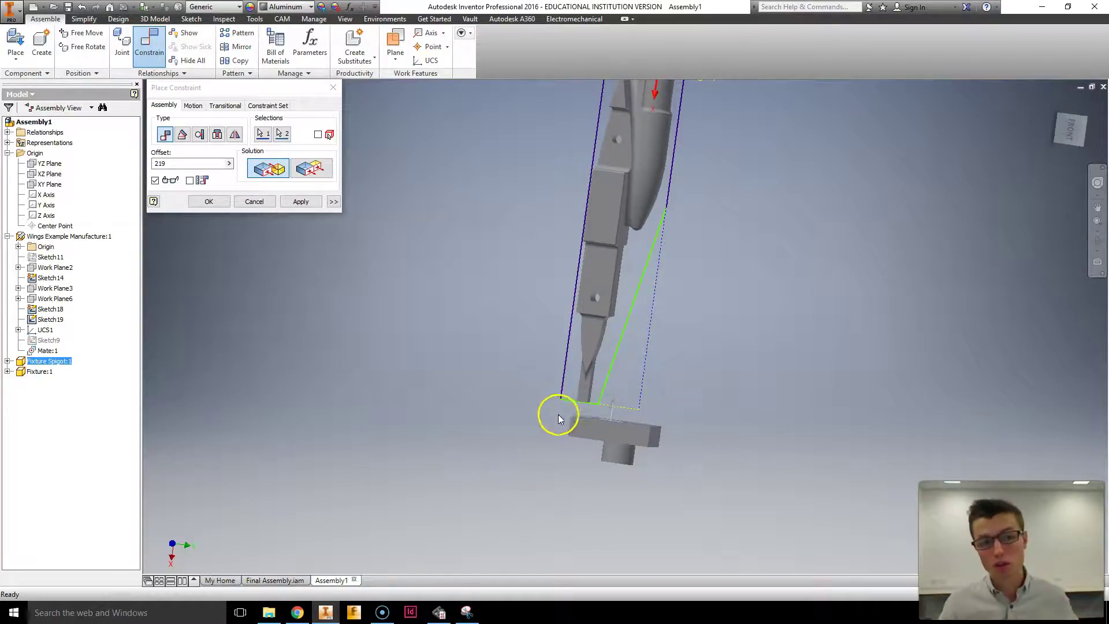
{"action": "left_click", "coordinate": [301, 201]}
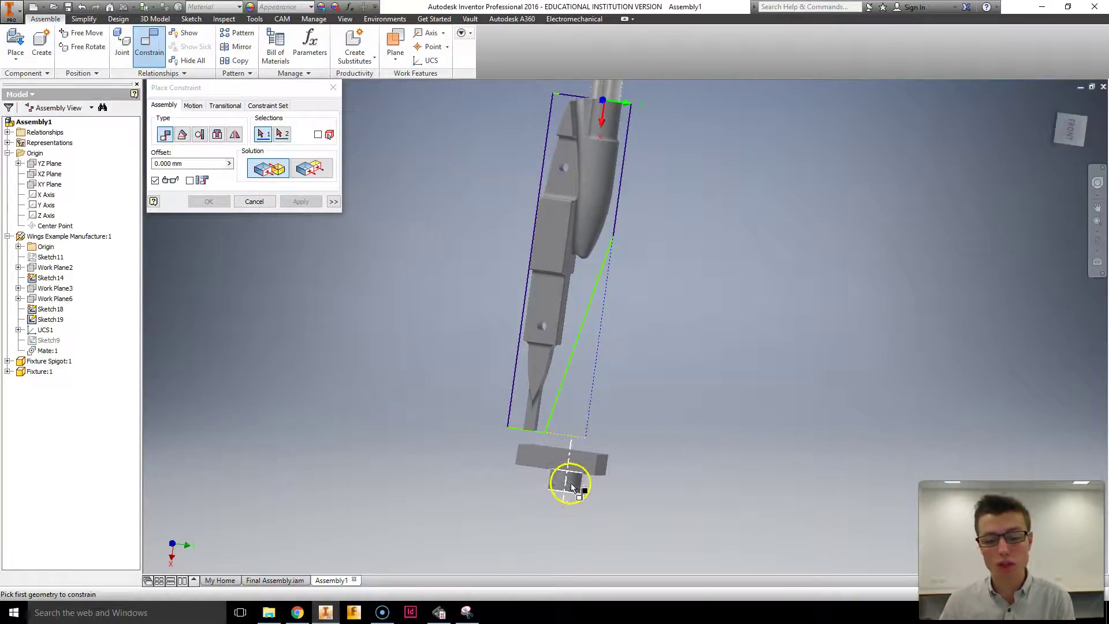
- Mate the axis of the fixture block's round boss to the axis of the car body's bore with 0 mm offset
{"action": "left_click", "coordinate": [571, 487]}
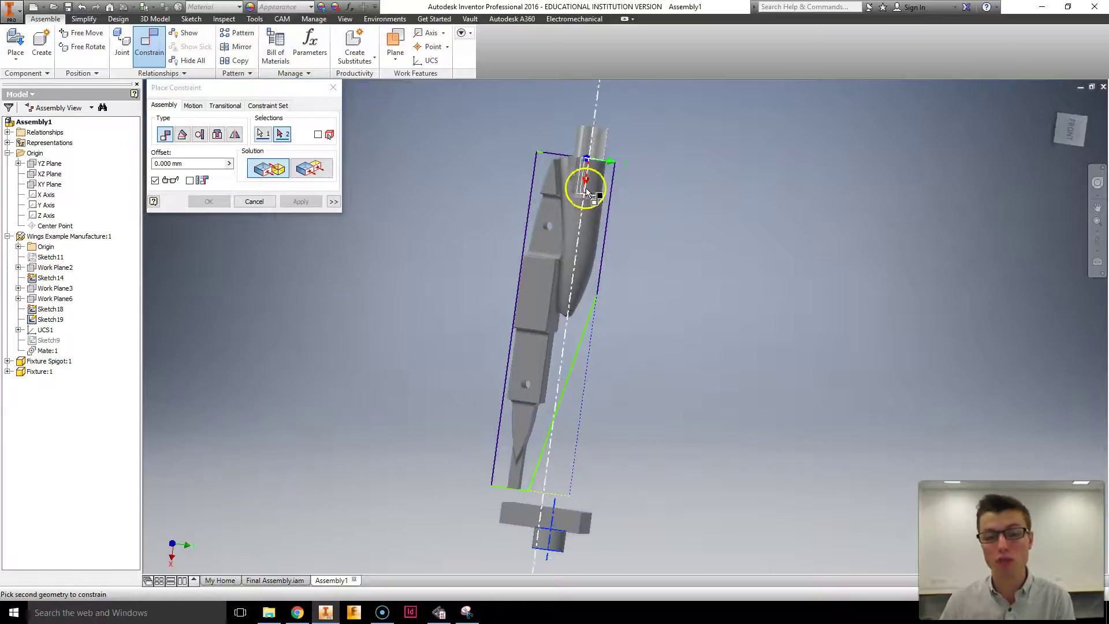
{"action": "left_click", "coordinate": [578, 228]}
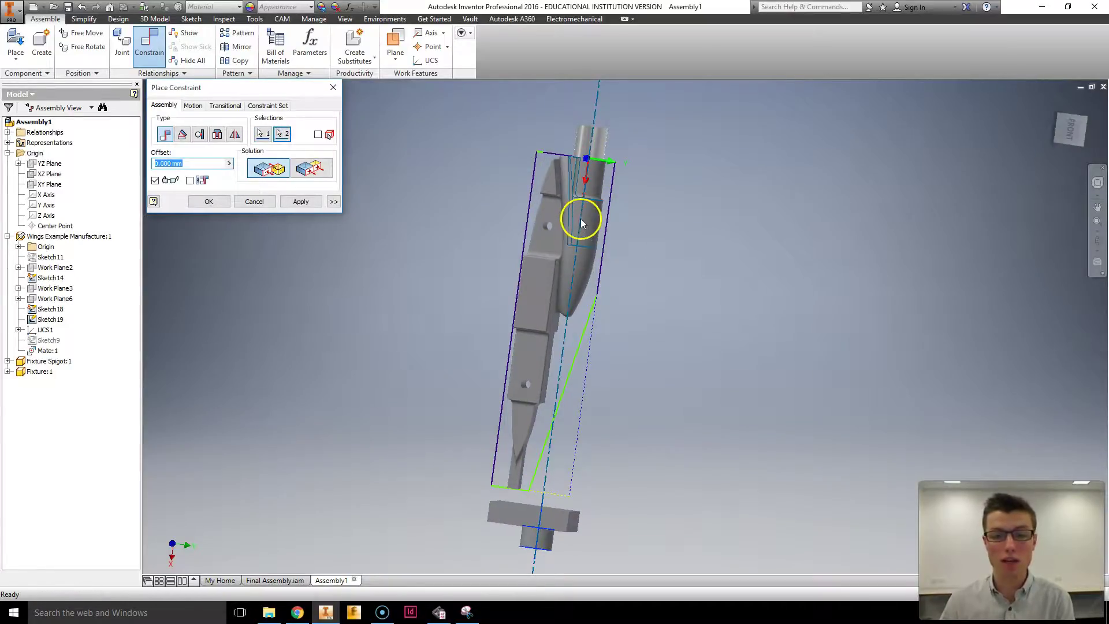
{"action": "left_click", "coordinate": [219, 201]}
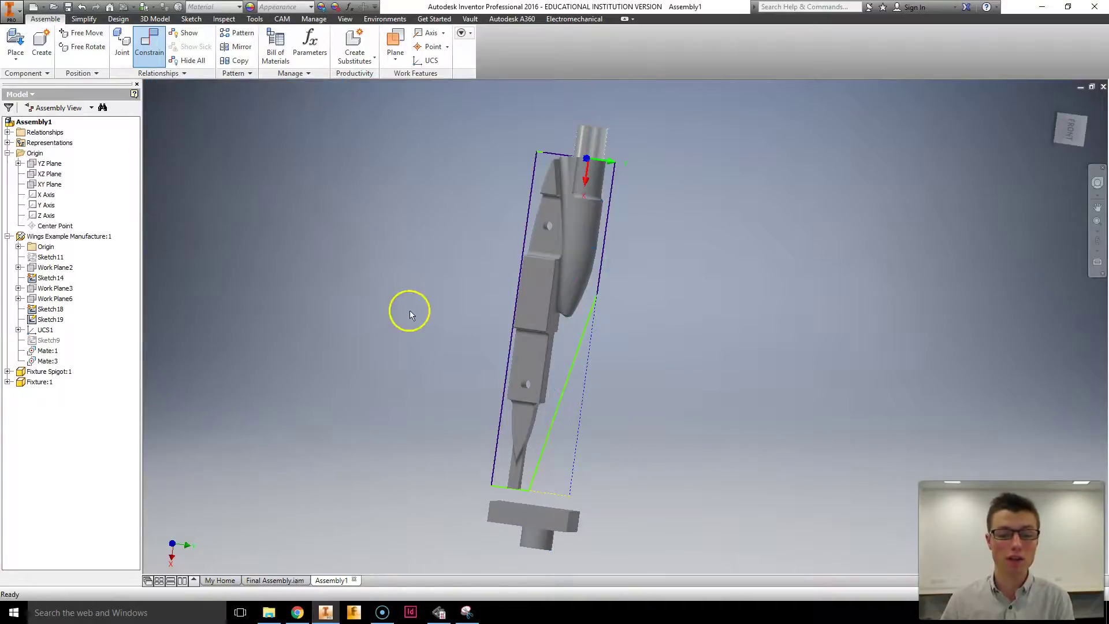
- Try to save the assembly as Assembly1 in the Final Files folder
{"action": "middle_click_drag", "start_coordinate": [414, 294], "coordinate": [538, 312], "text": "shift"}
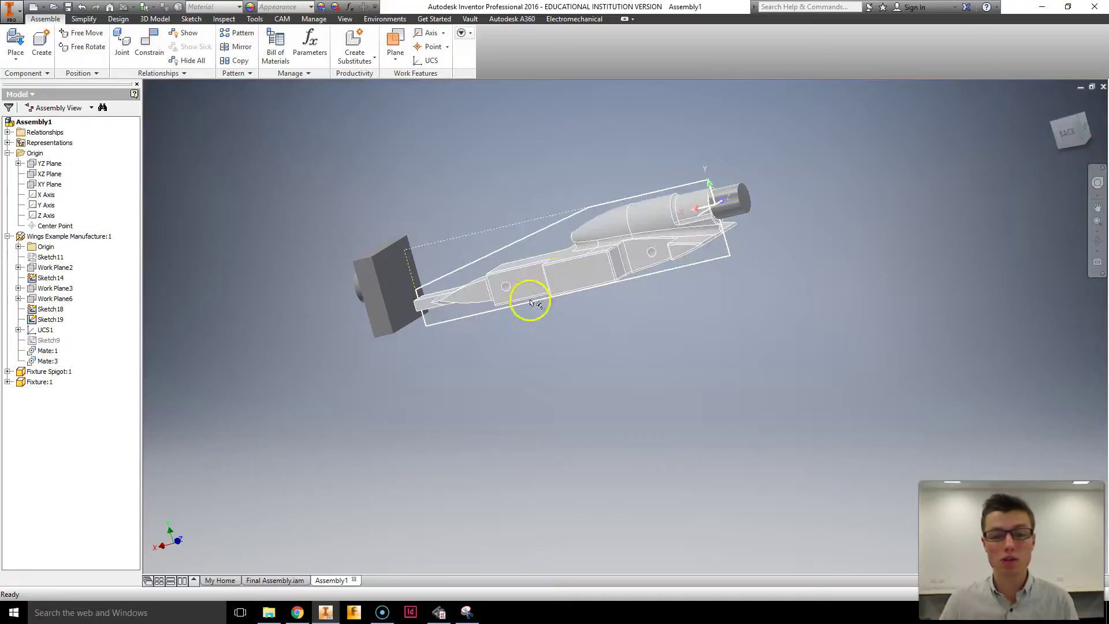
{"action": "left_click", "coordinate": [68, 7]}
{"action": "left_click", "coordinate": [527, 371]}
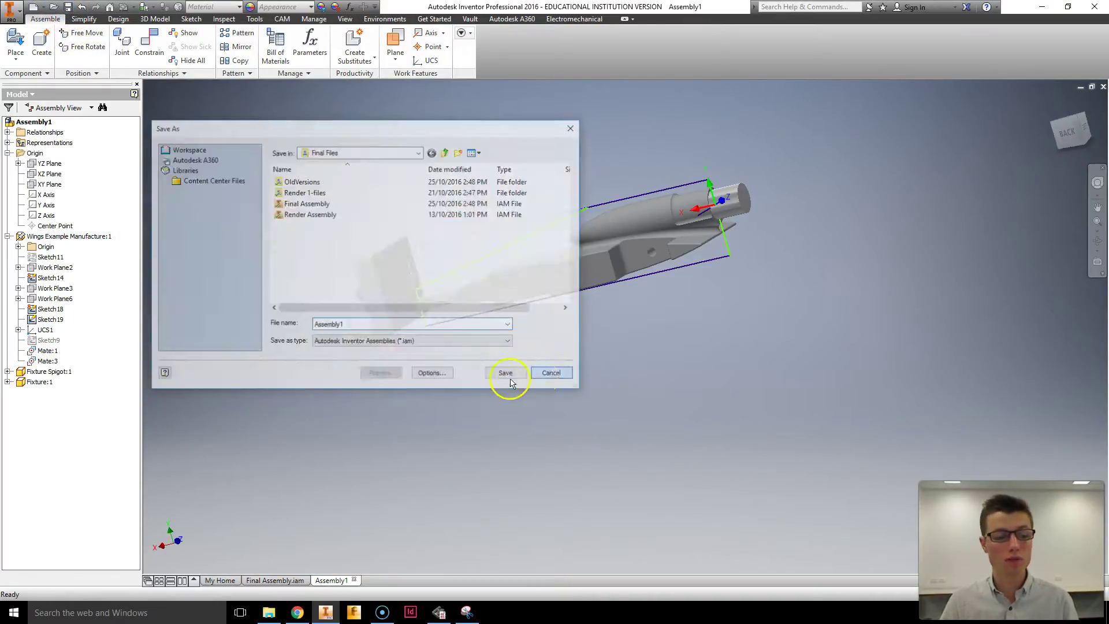
{"action": "left_click", "coordinate": [508, 376]}
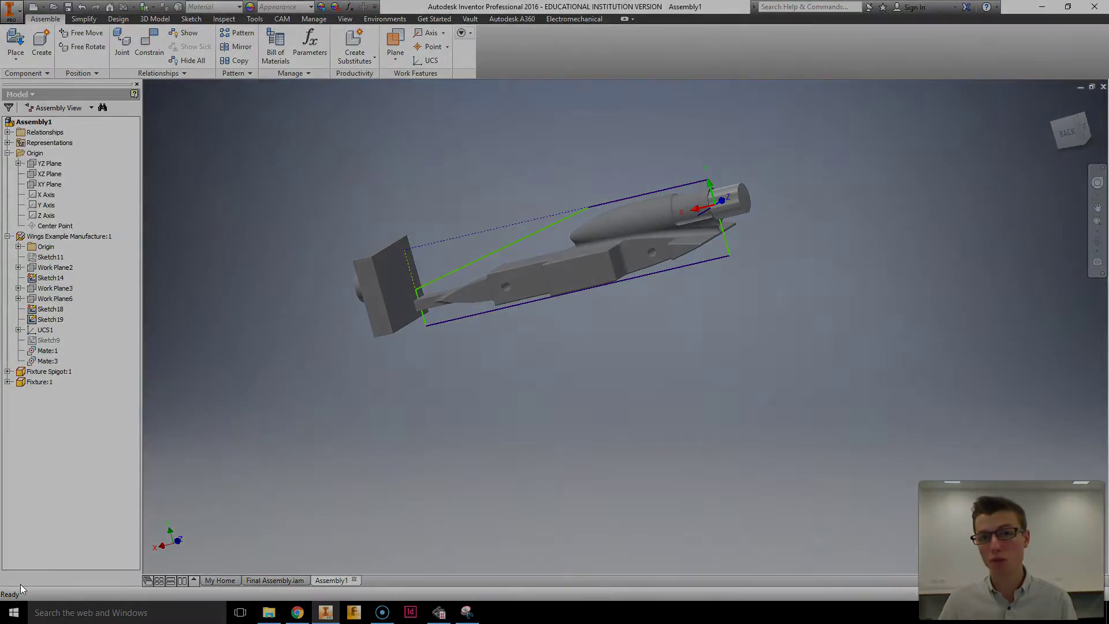